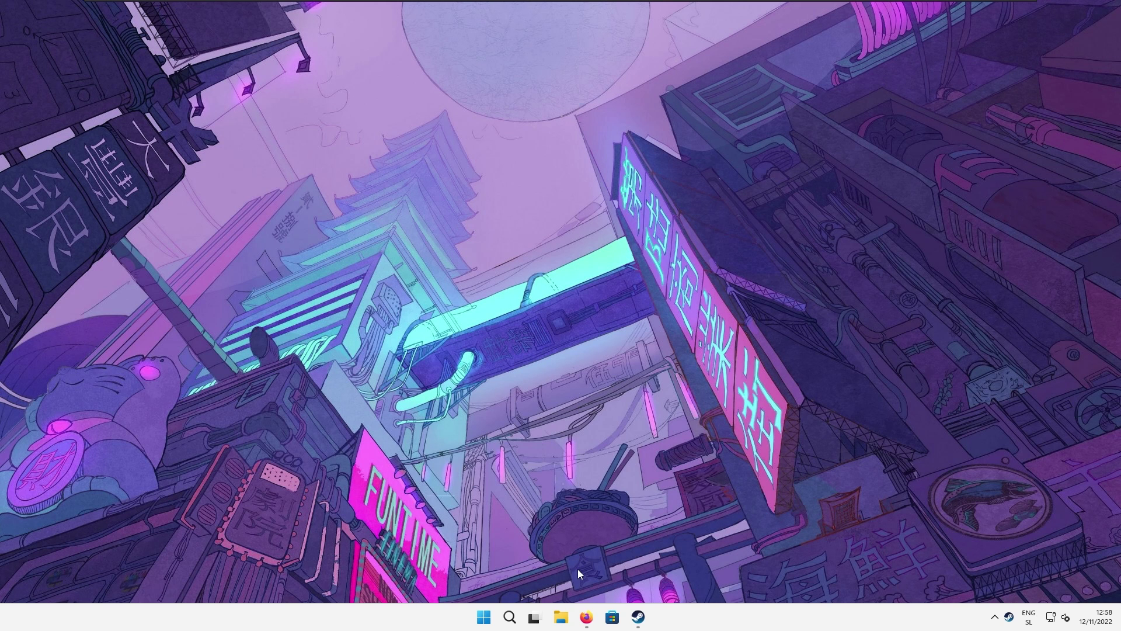
Step: Search the web for 'fluent for steam' in Firefox and open the fluentforsteam.io result
left_click(586, 616)
left_click(555, 317)
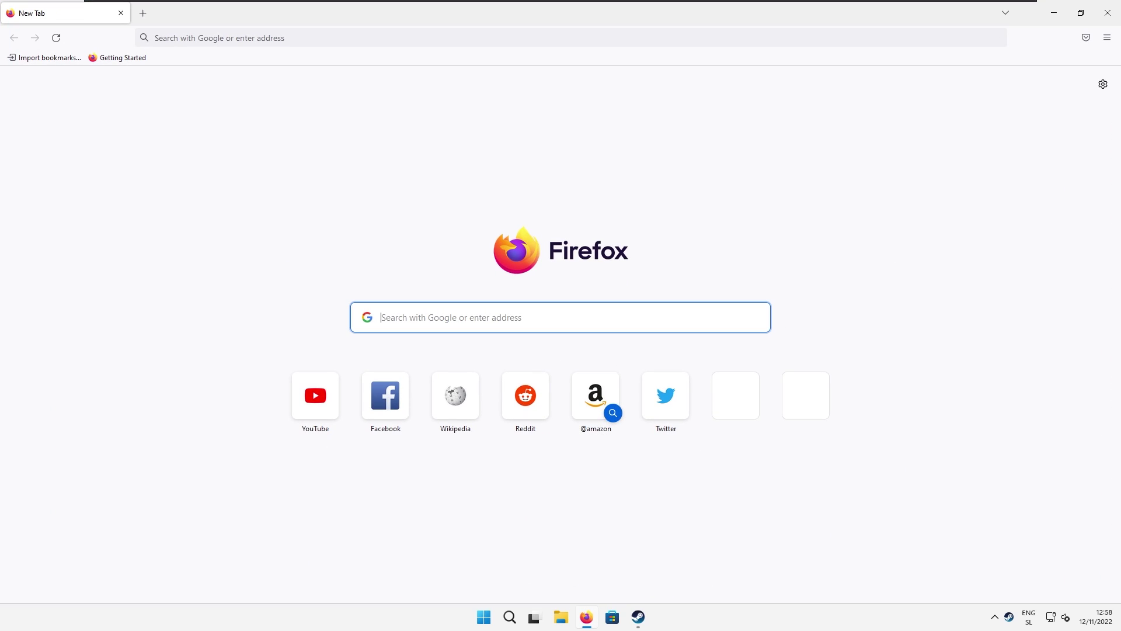
type("fluent for steam")
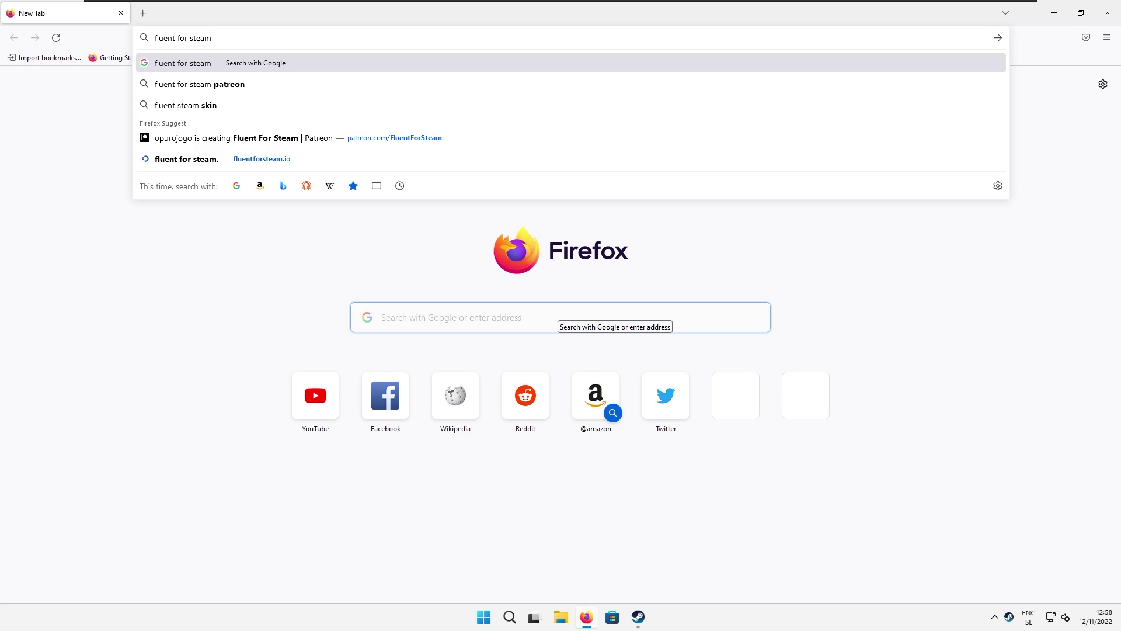
key("Return")
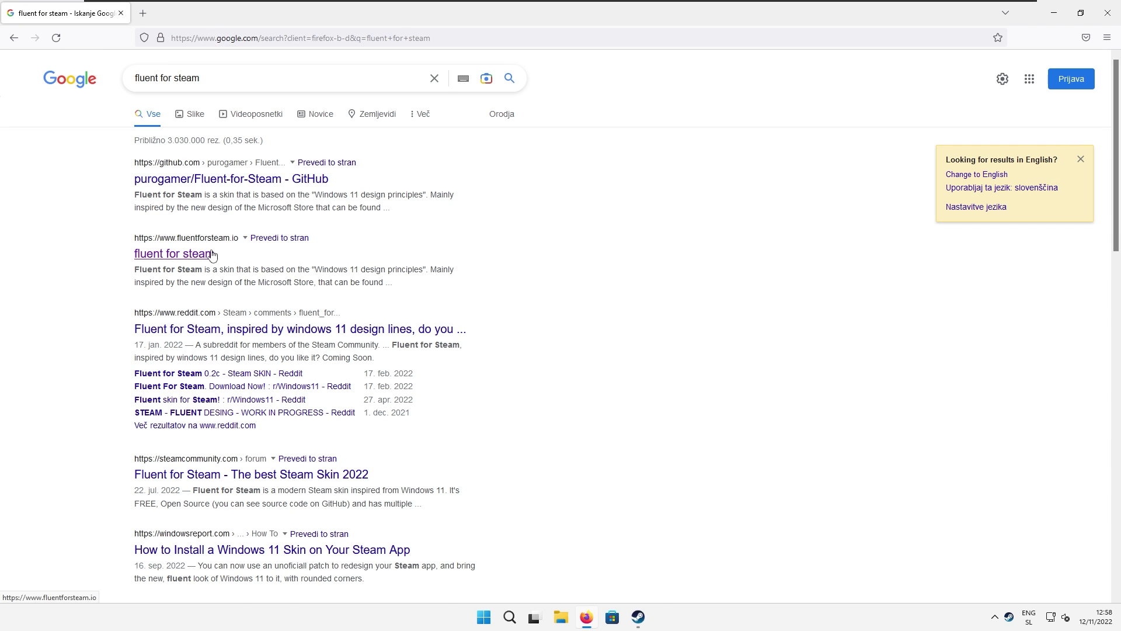
left_click(210, 253)
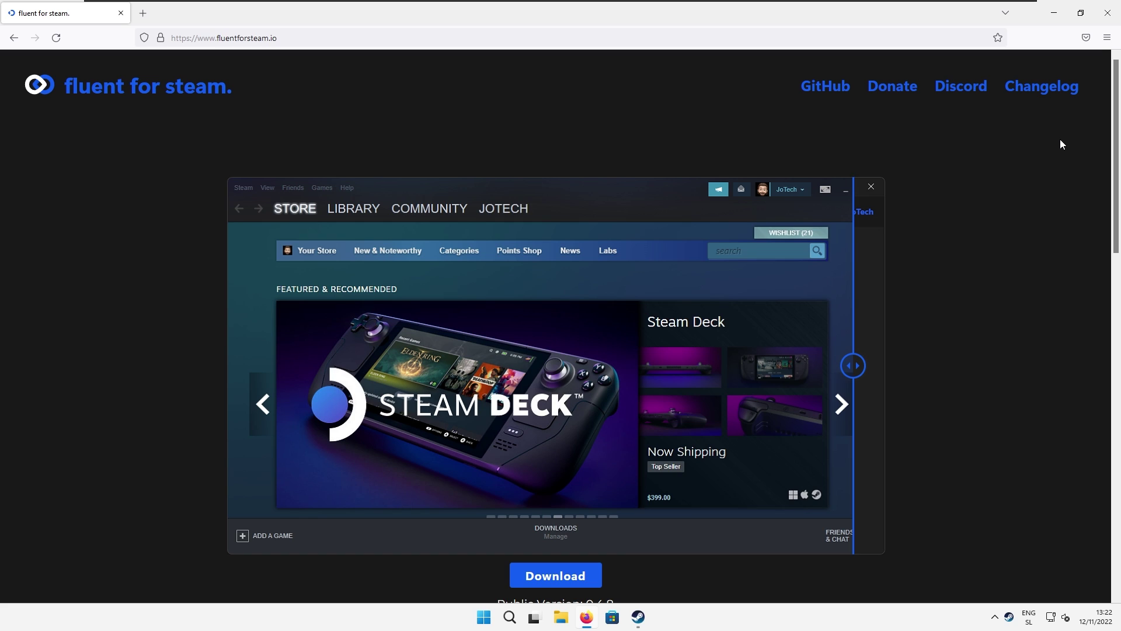
Step: Scroll to the installation instructions and download SegoeUI-VF.zip via the Font link
scroll(1057, 143, "down", 3)
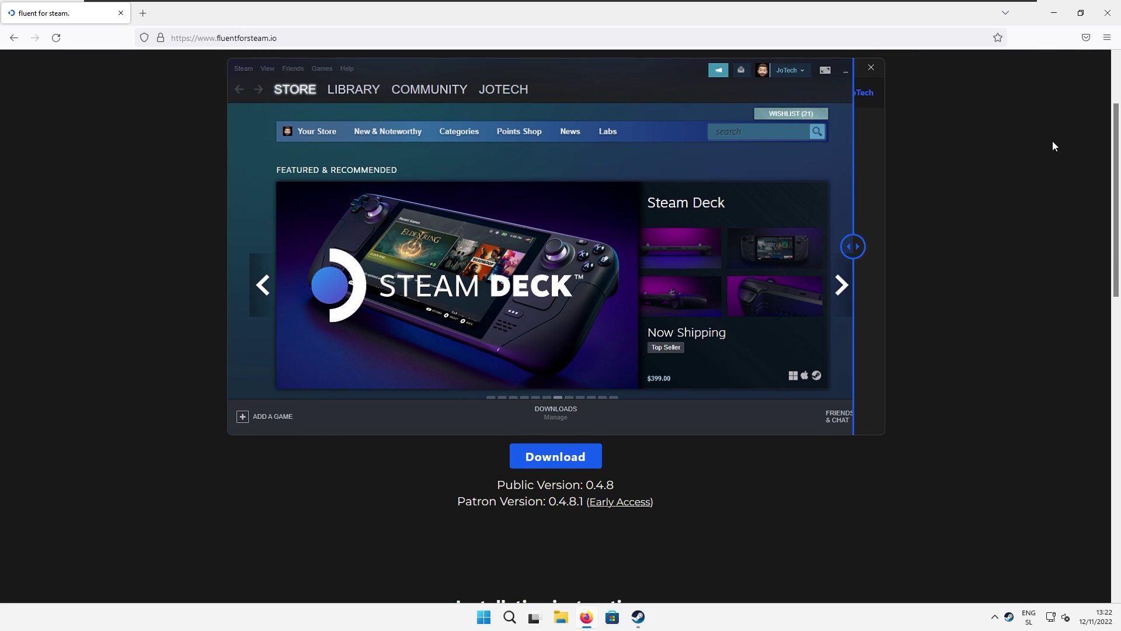
scroll(1052, 141, "down", 2)
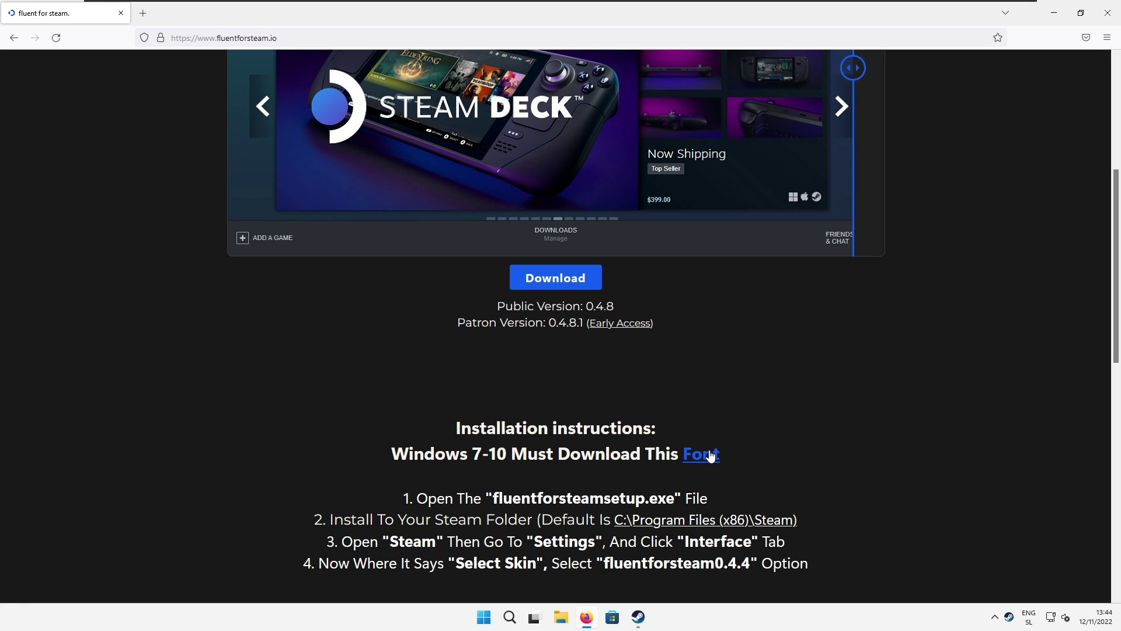
left_click(709, 455)
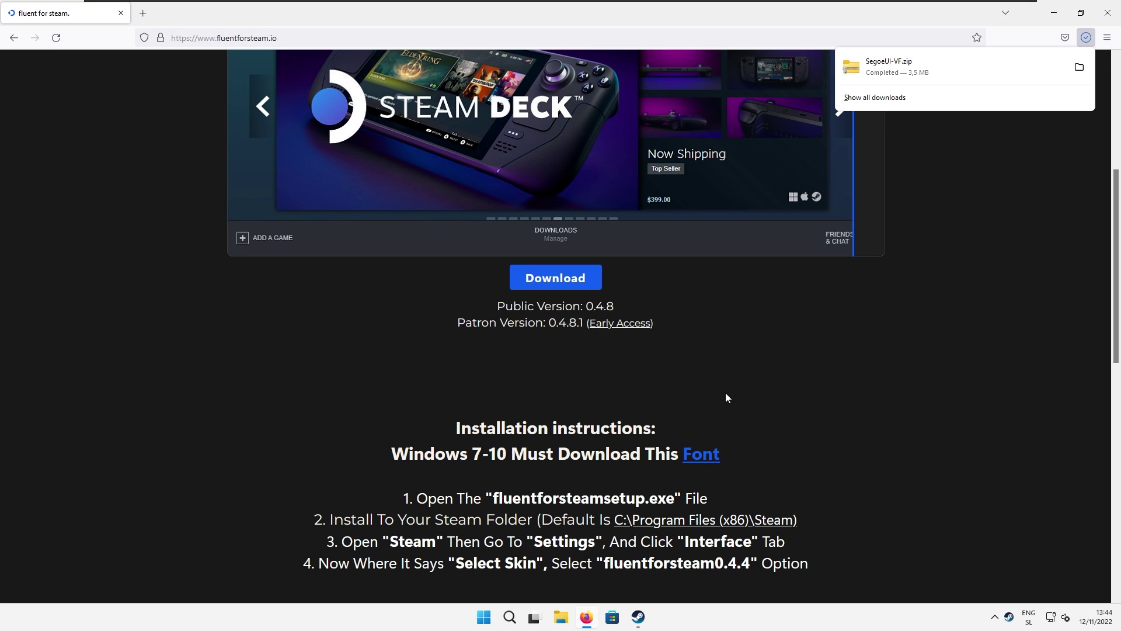
Step: Extract the downloaded SegoeUI-VF.zip into a SegoeUI-VF folder
left_click(1079, 67)
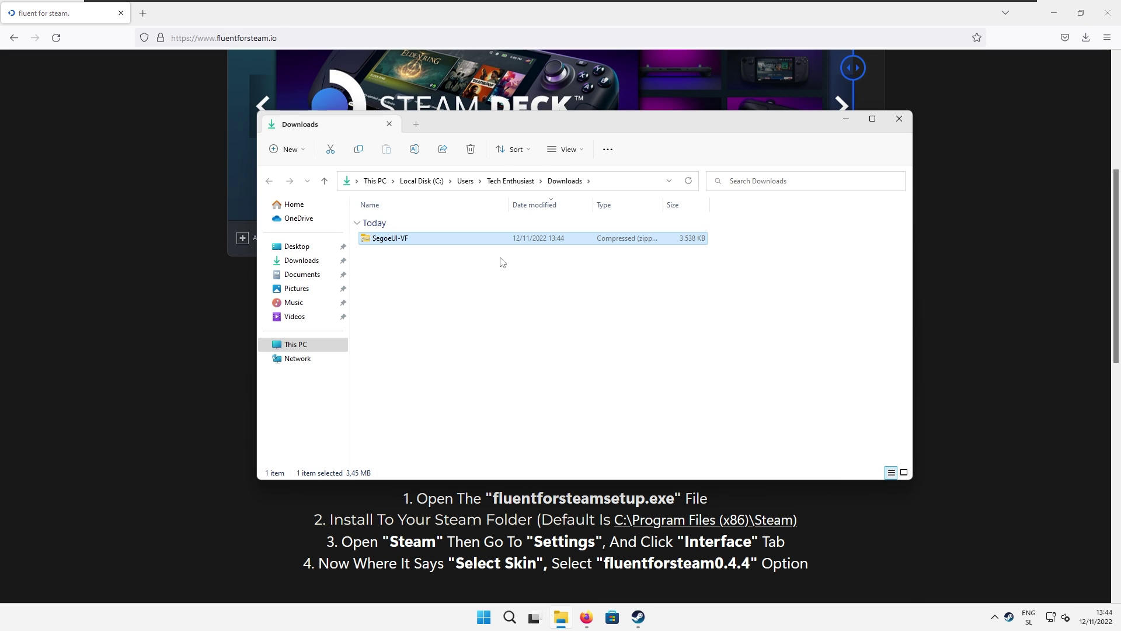
right_click(474, 241)
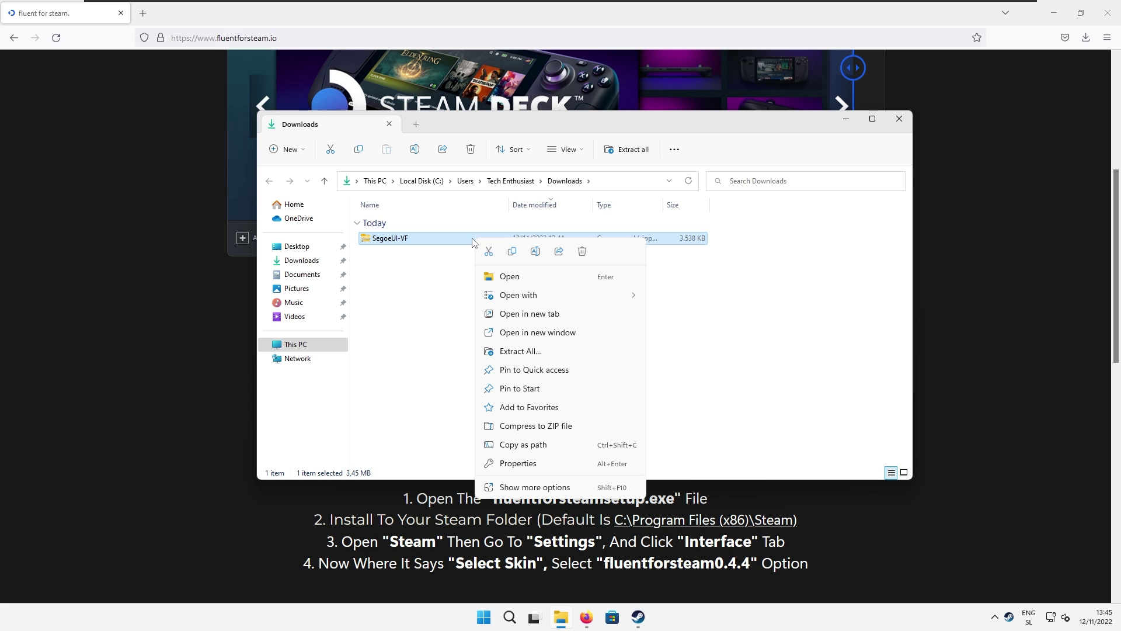
left_click(520, 351)
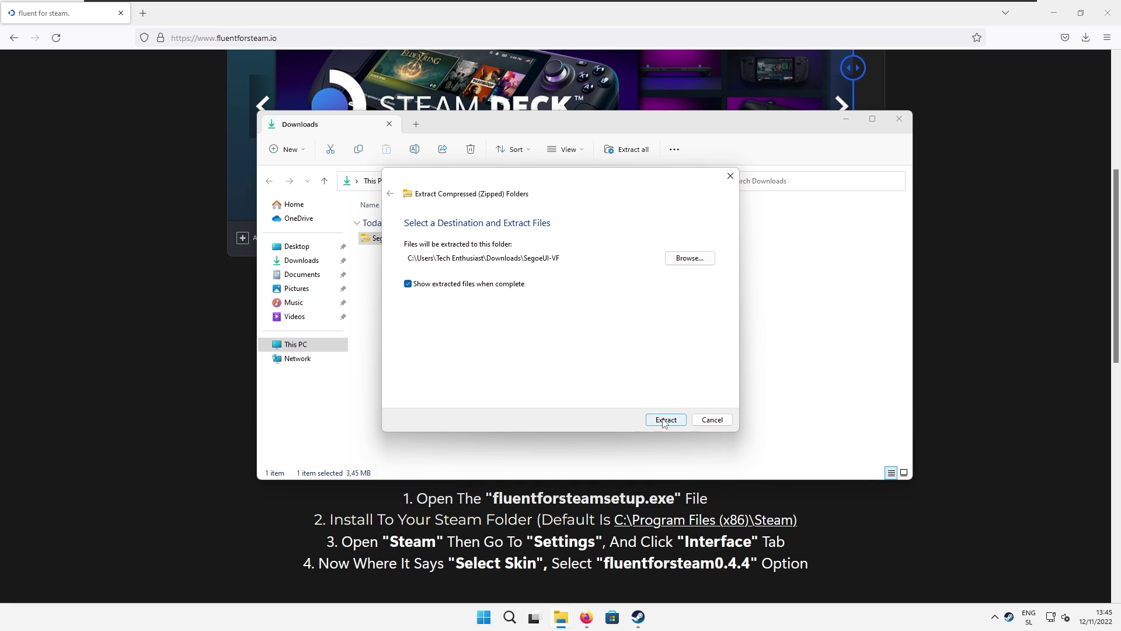
left_click(665, 420)
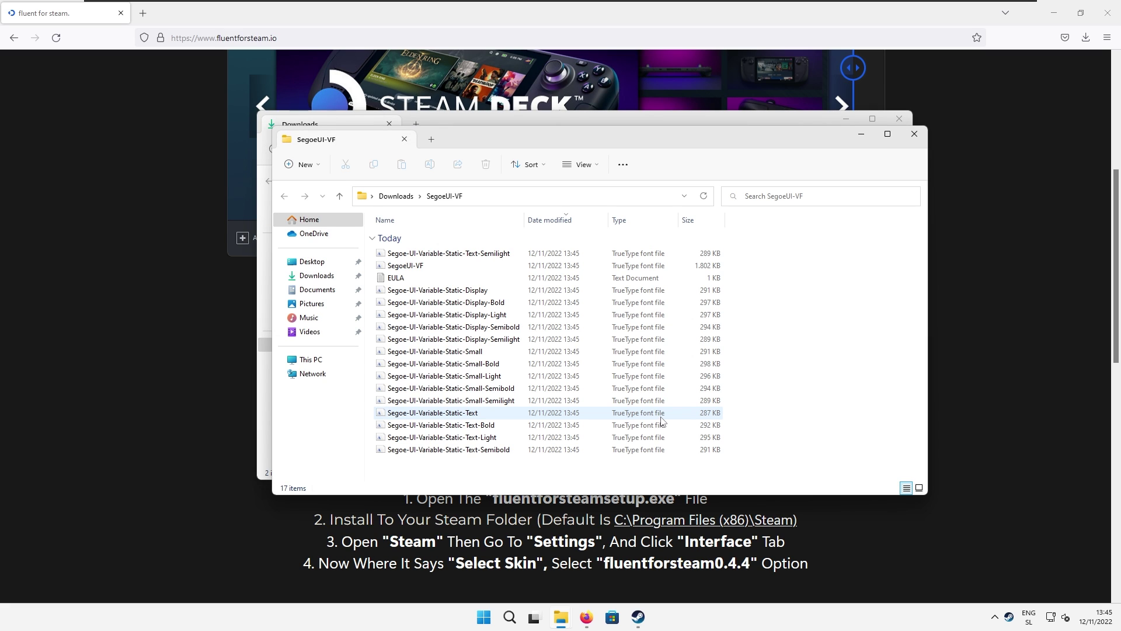
Step: Select all 16 Segoe UI font files and install them
left_click_drag(666, 470, 605, 274)
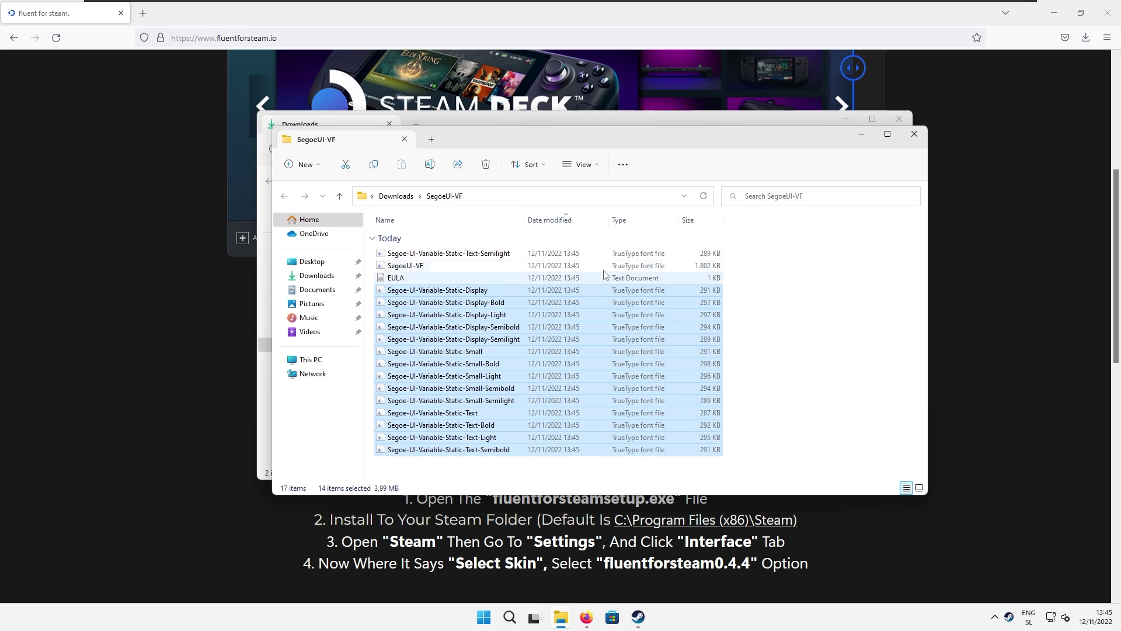
left_click(552, 253, "ctrl")
left_click(551, 265, "ctrl")
right_click(550, 268)
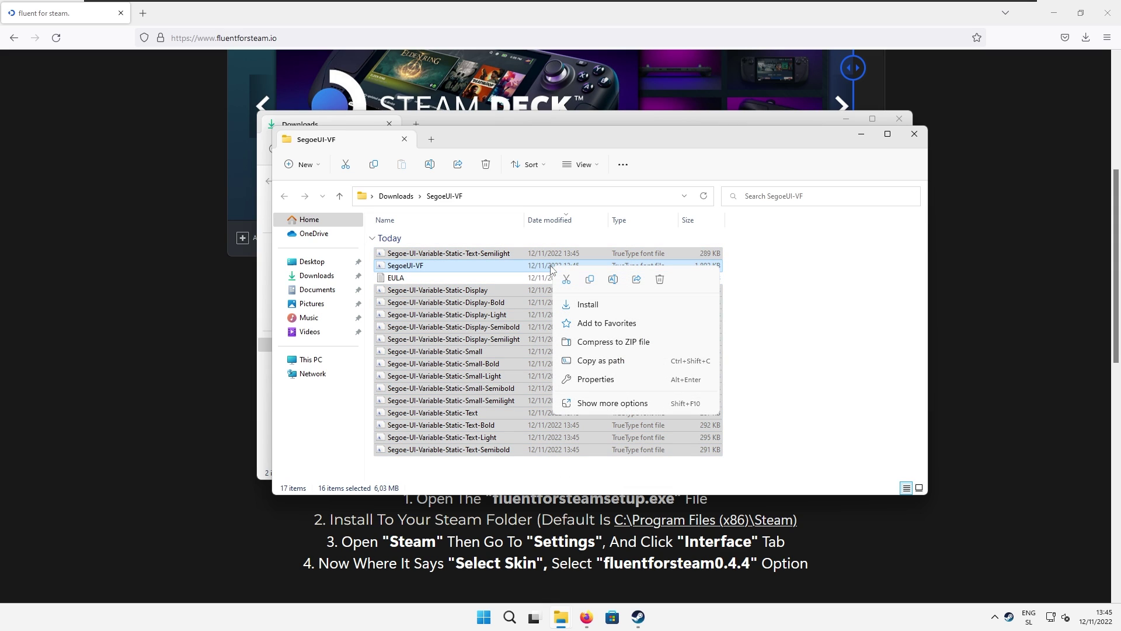
left_click(599, 304)
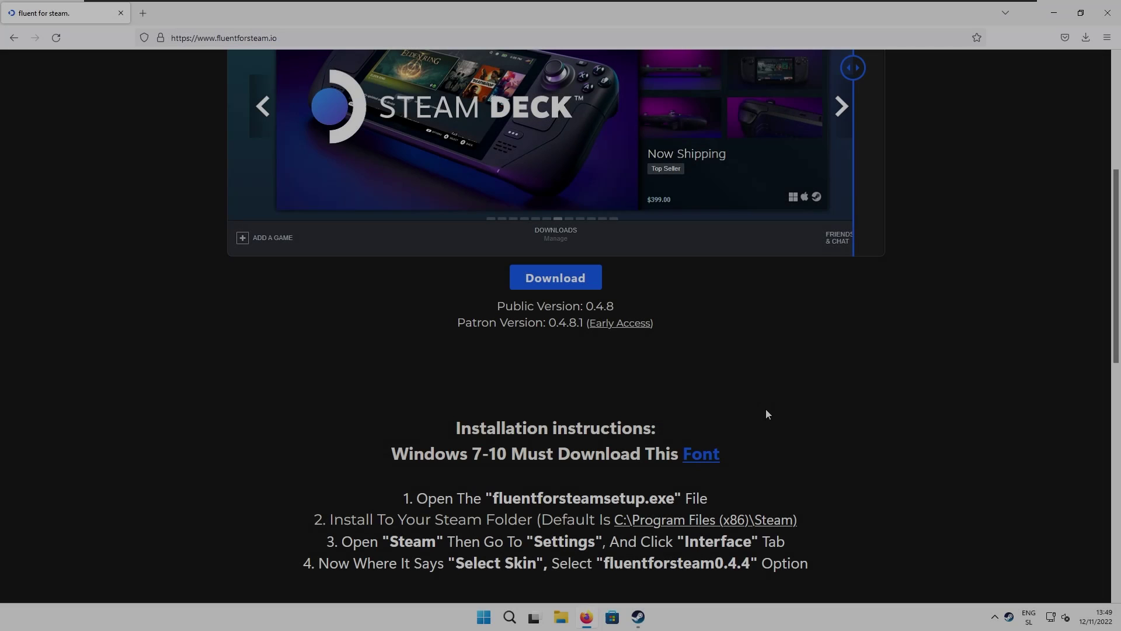
scroll(765, 409, "up", 5)
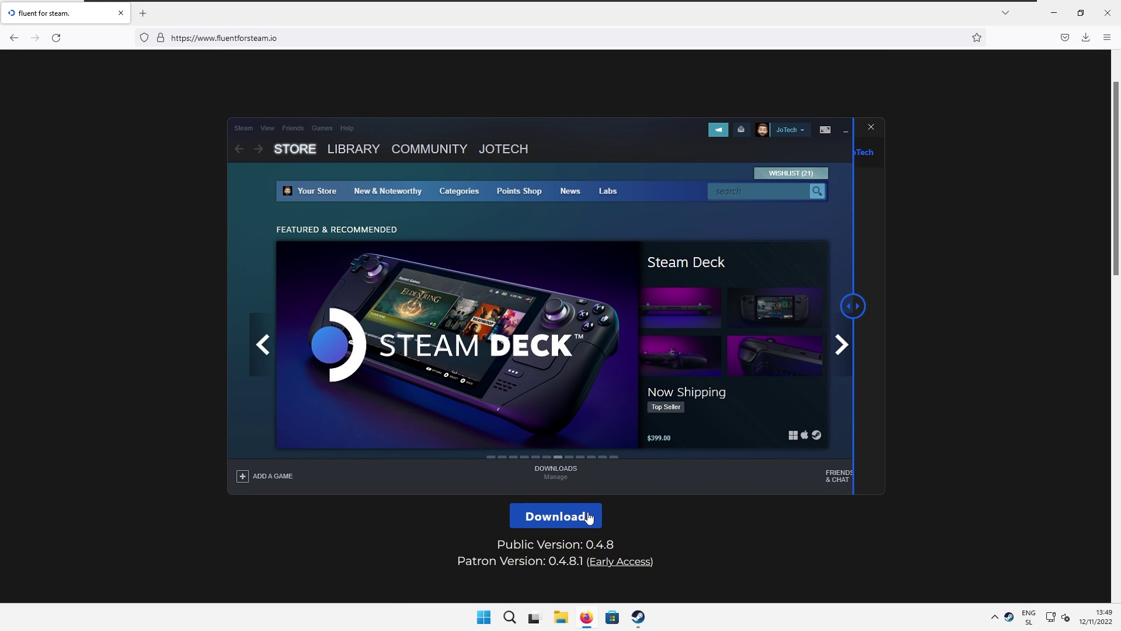
Step: Download the public v0.4.8 skin zip and show it in its folder
left_click(589, 518)
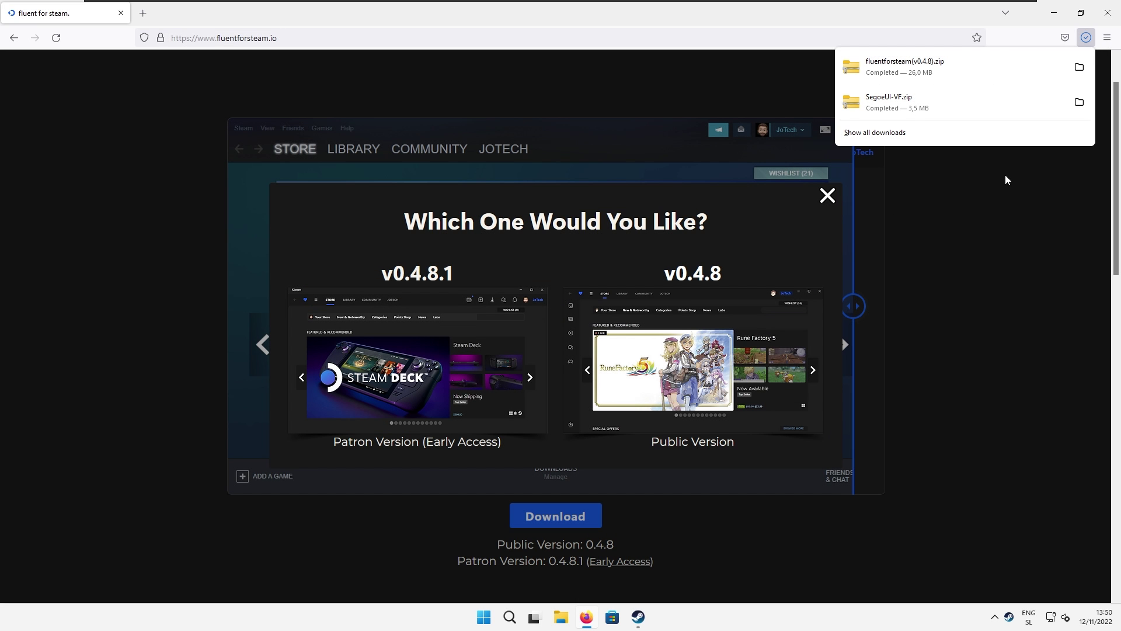
left_click(1079, 68)
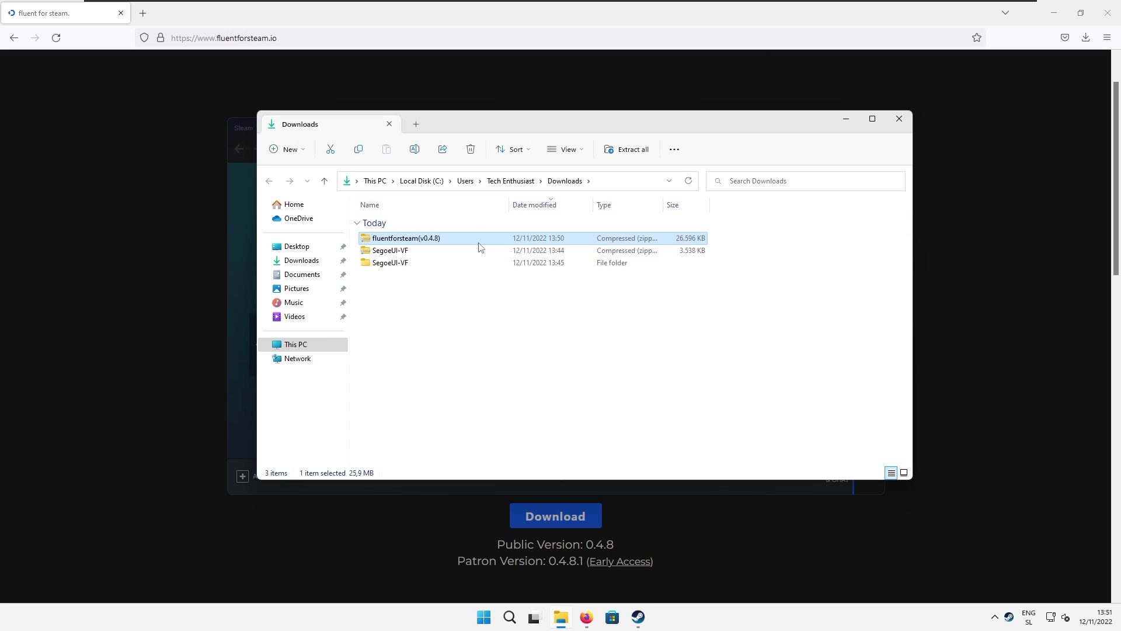
Step: Extract fluentforsteam(v0.4.8).zip into its own folder
right_click(478, 245)
left_click(526, 356)
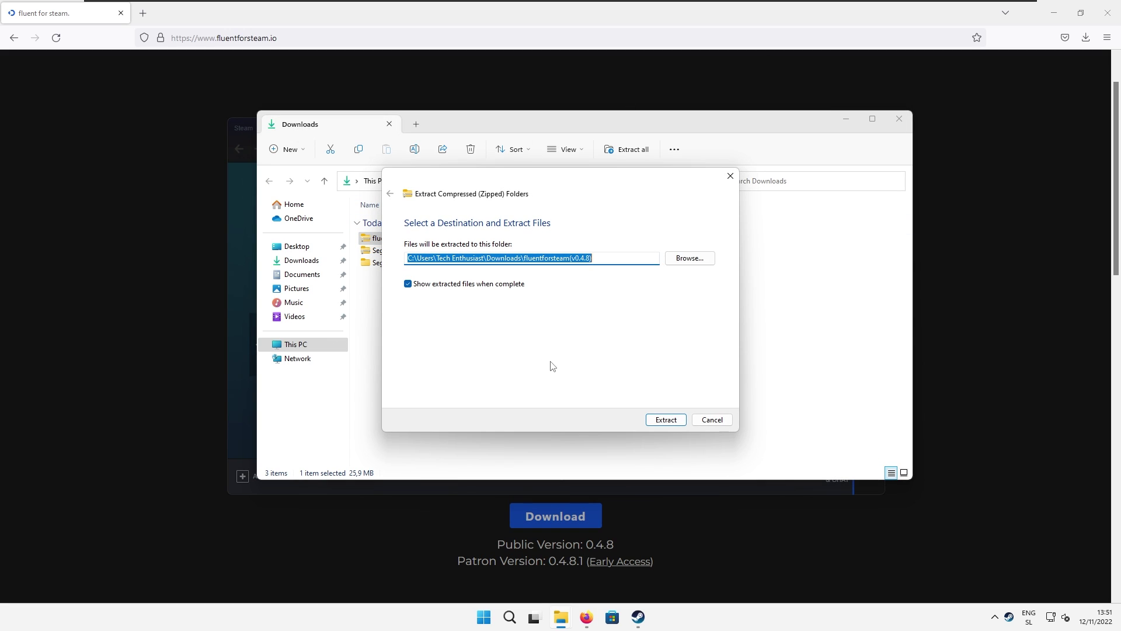
left_click(665, 421)
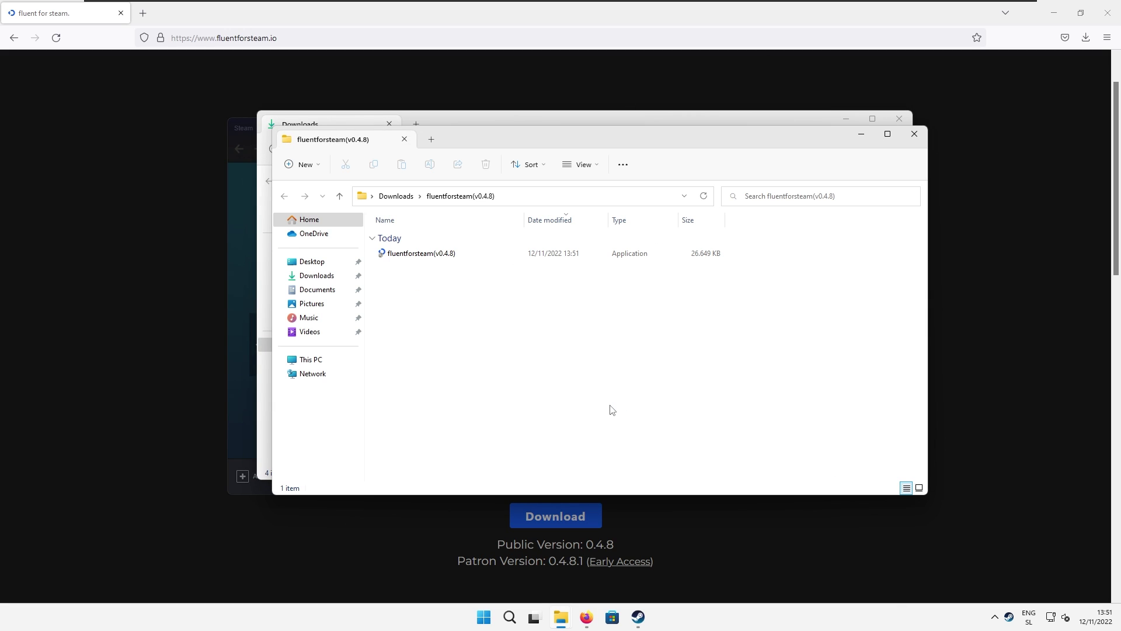
Step: Launch the fluentforsteam(v0.4.8) installer and expand the SmartScreen warning's details
left_click(506, 254)
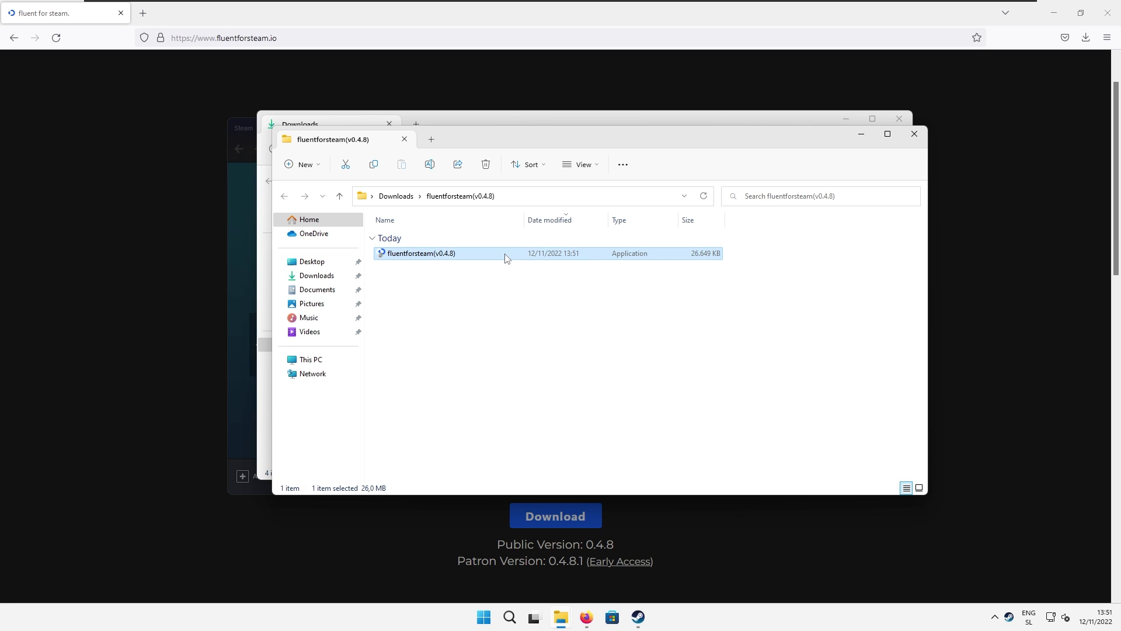
double_click(506, 256)
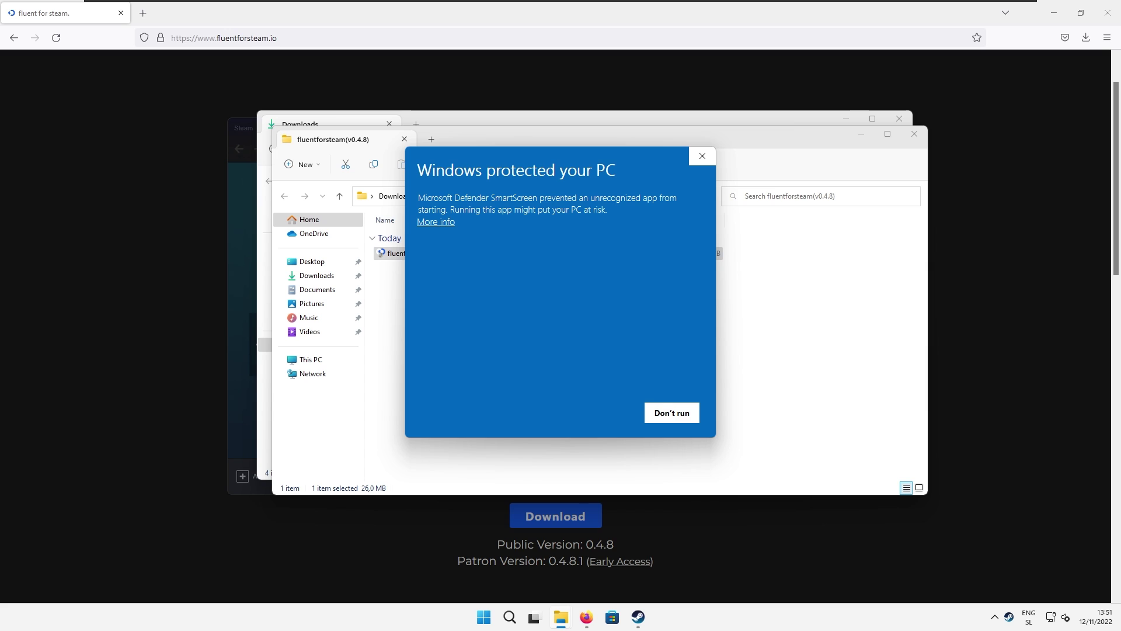
left_click(433, 223)
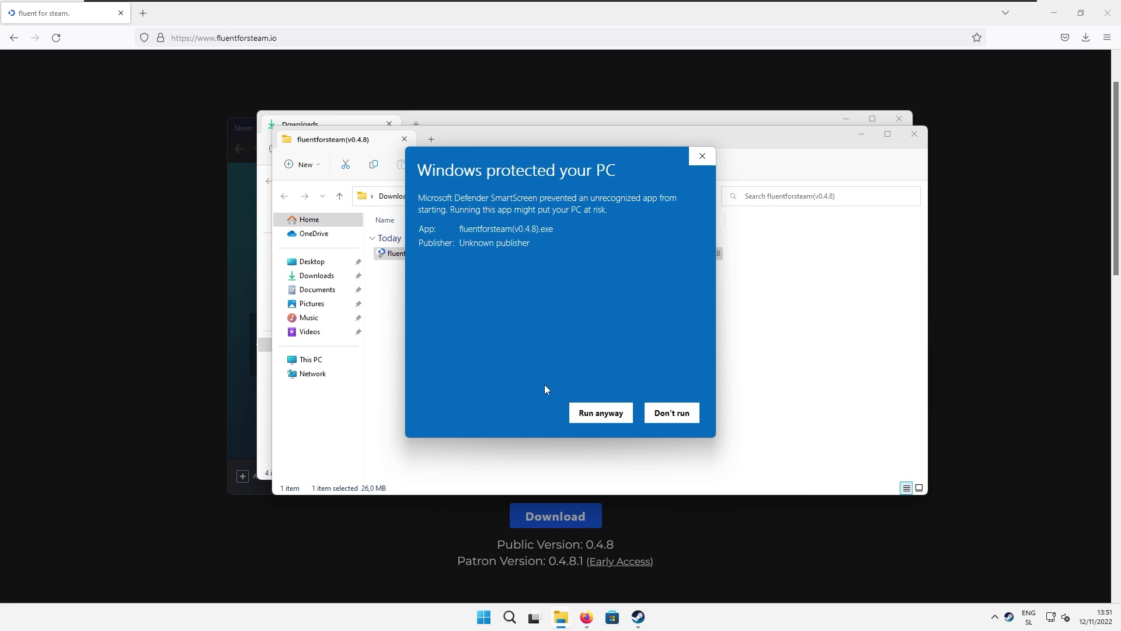
Step: Run the installer anyway and install in English to C:\Program Files (x86)\Steam
left_click(600, 413)
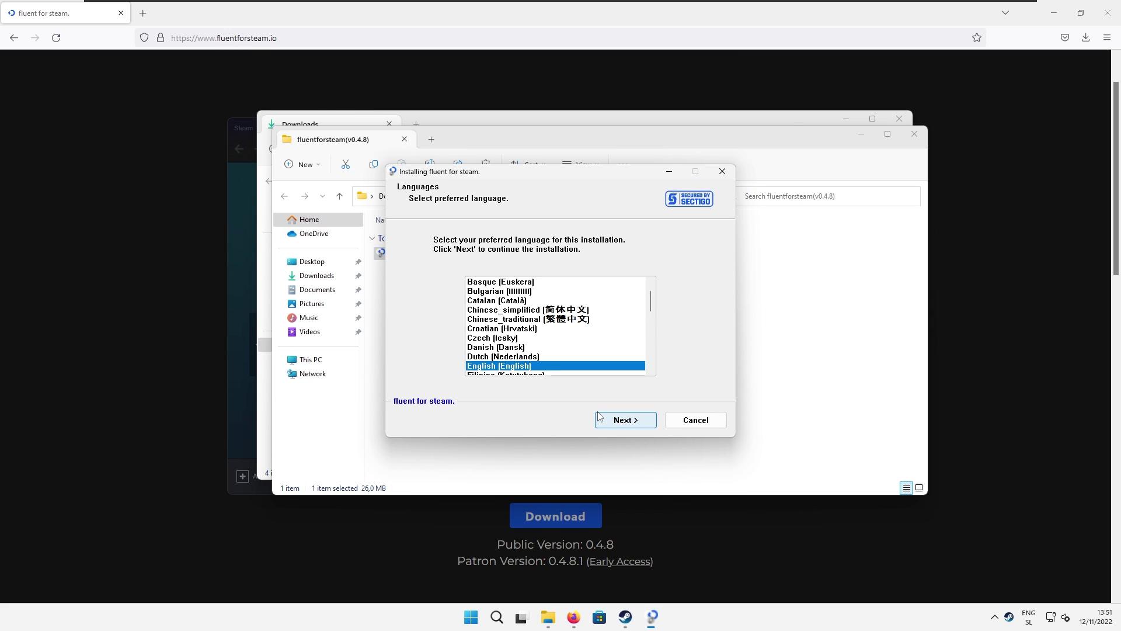
scroll(561, 319, "up", 1)
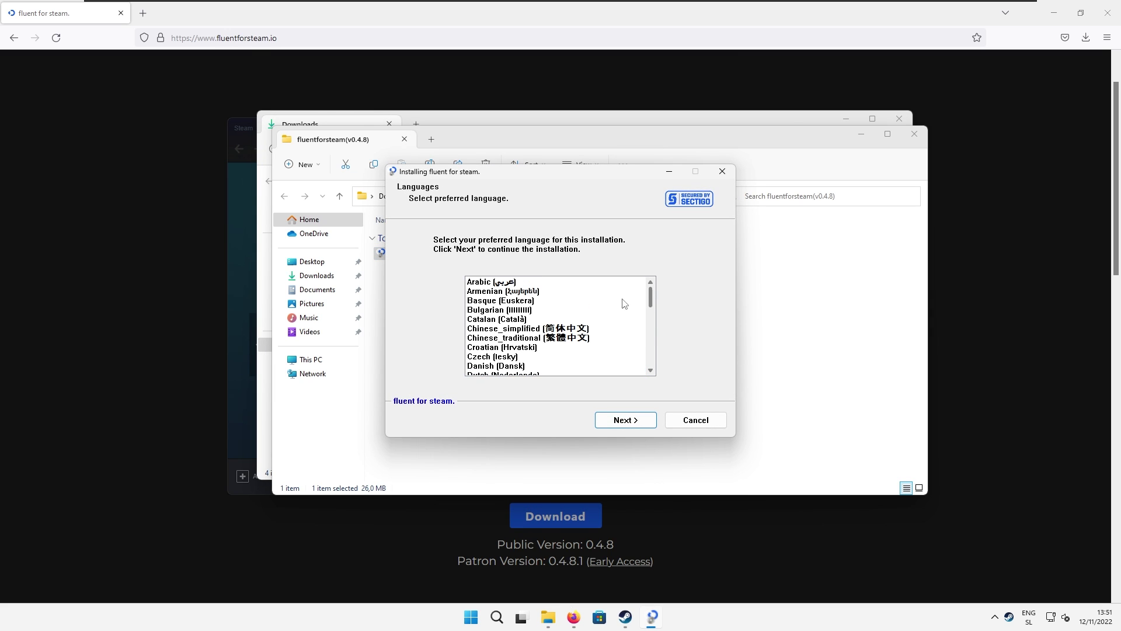
left_click(525, 292)
key("Down")
key("Down")
key("Down")
key("Down")
key("Down")
key("Down")
key("Down")
key("Down")
key("Down")
key("Down")
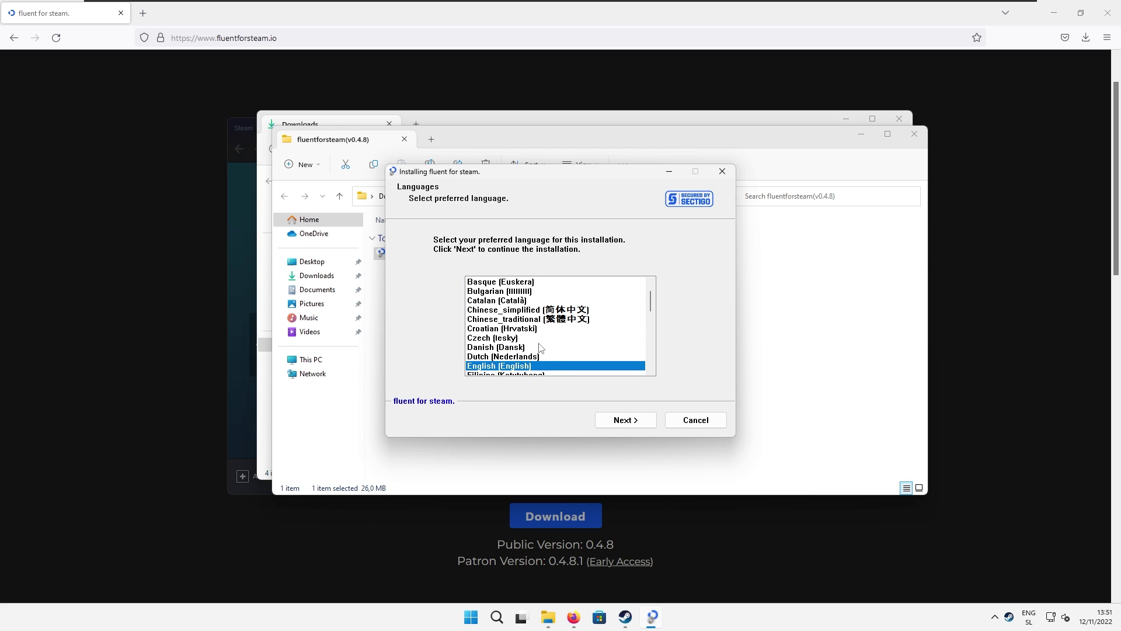
left_click(634, 420)
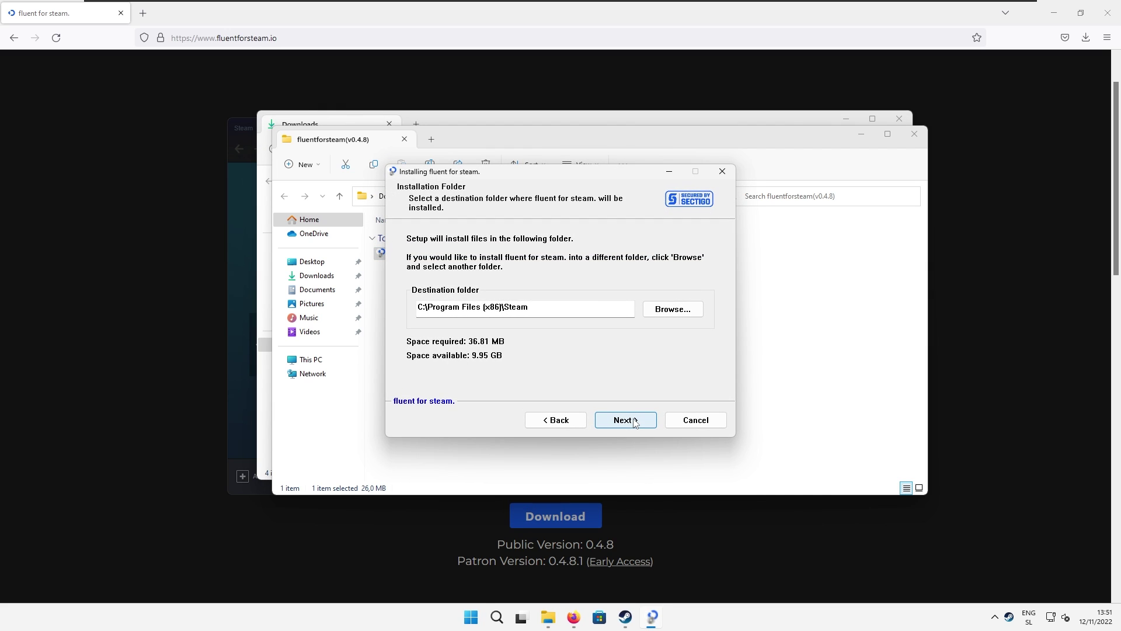
left_click_drag(529, 307, 427, 308)
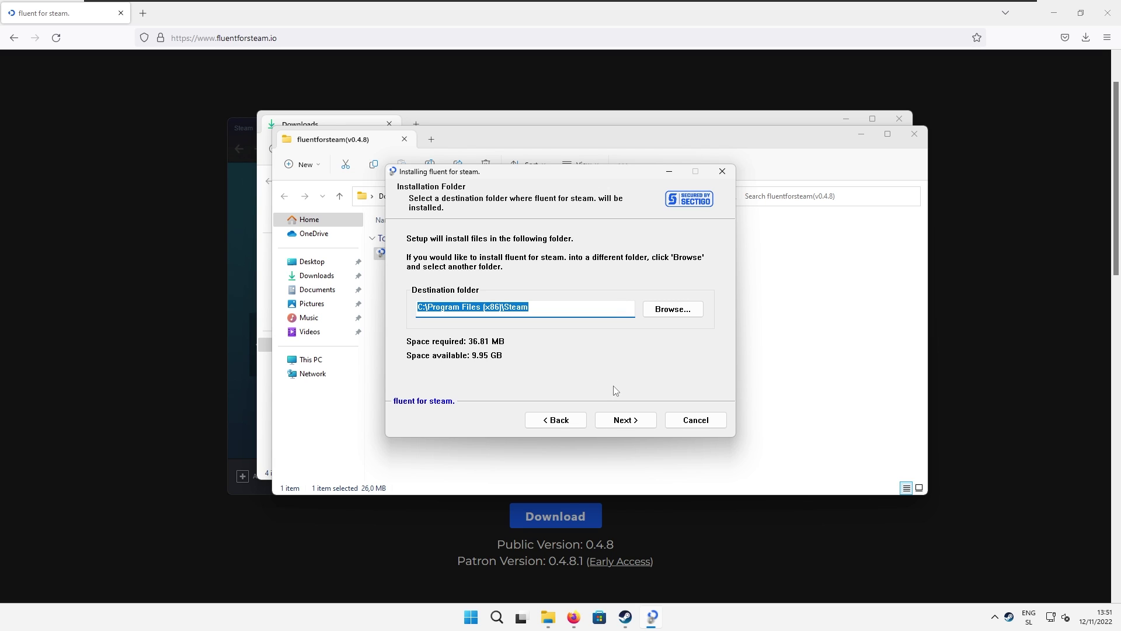
left_click(625, 420)
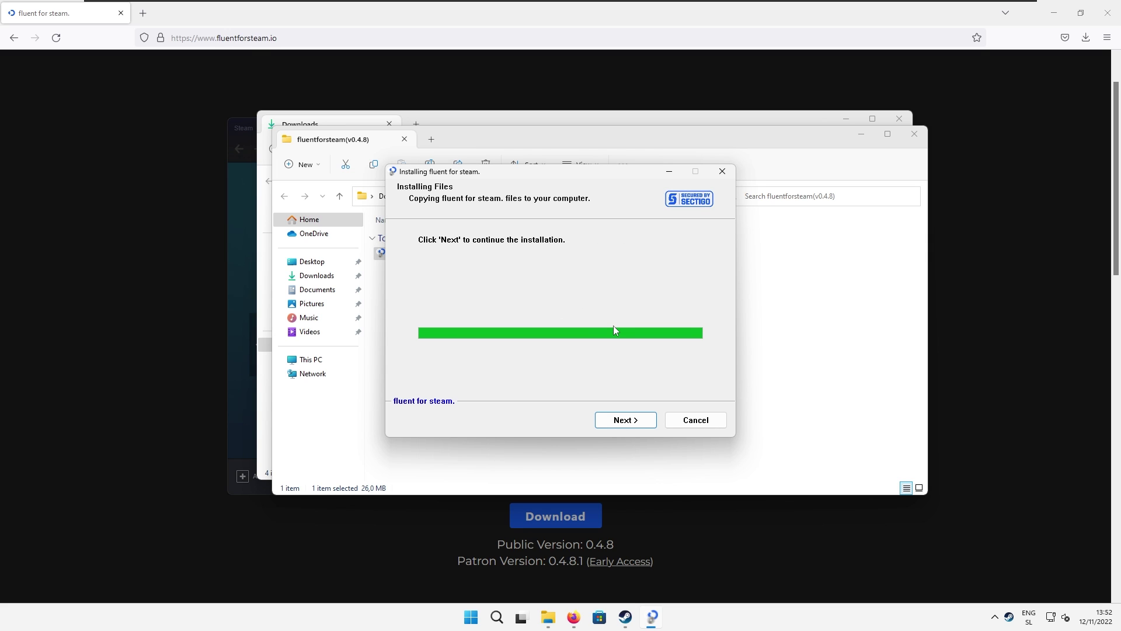
left_click(624, 420)
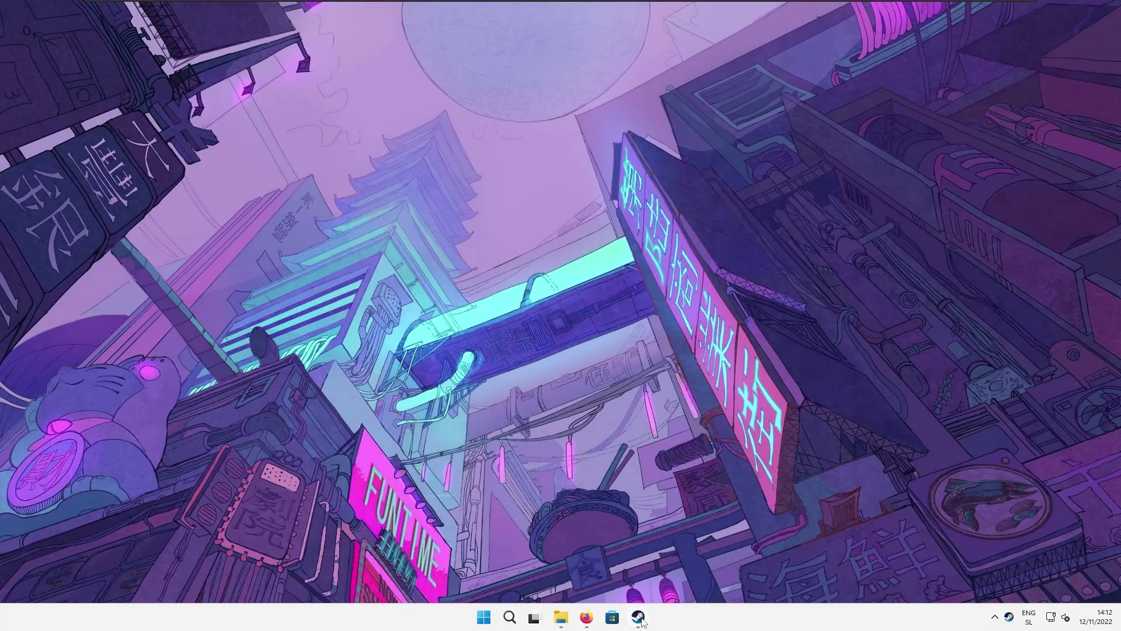
Step: Set Steam's interface skin to Fluent-for-Steam-v0.4.8, confirm, and restart Steam
left_click(639, 618)
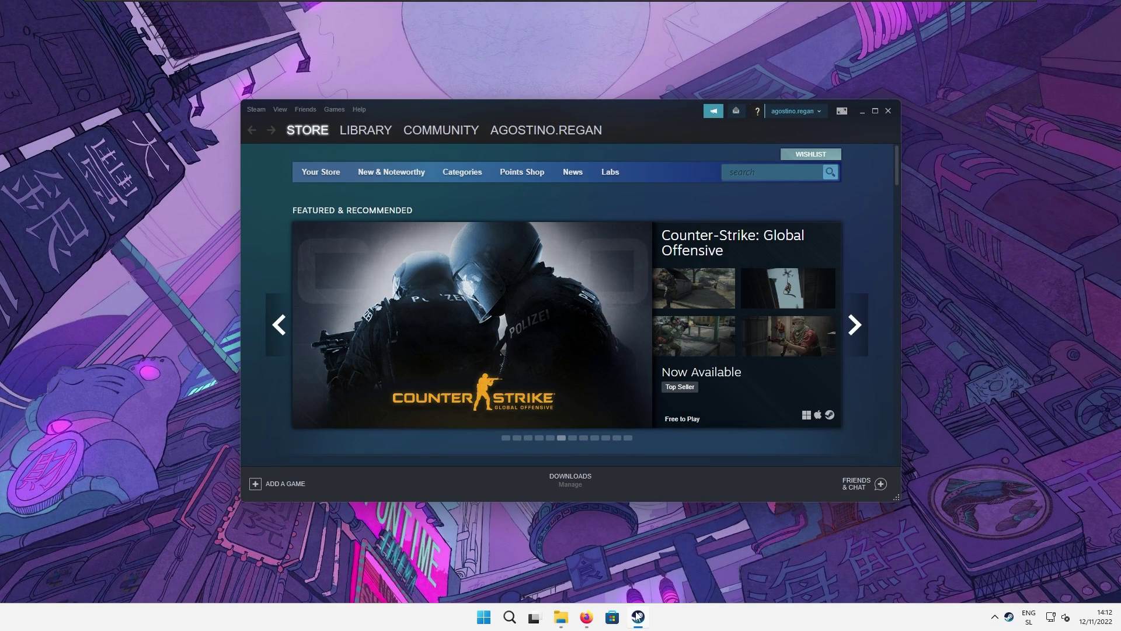
left_click(255, 110)
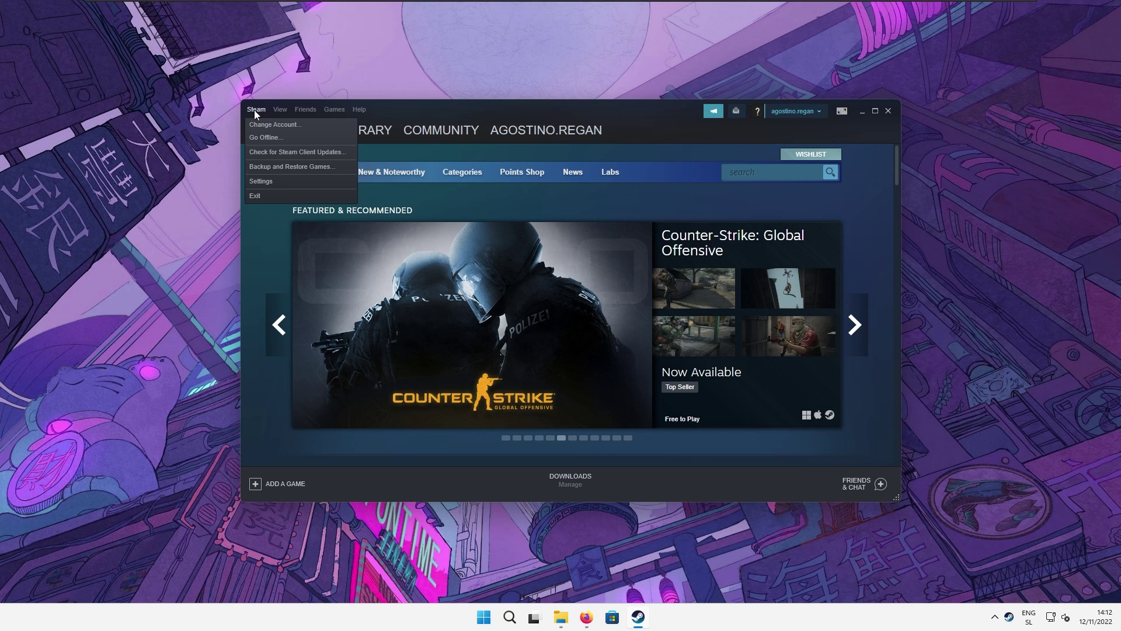
left_click(267, 181)
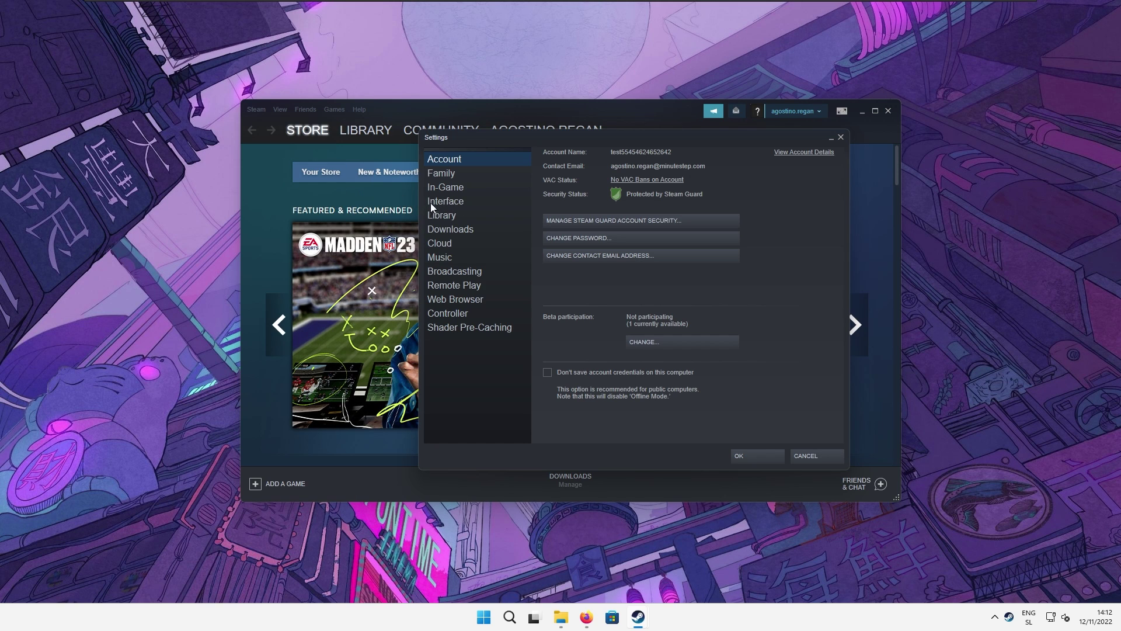
left_click(445, 202)
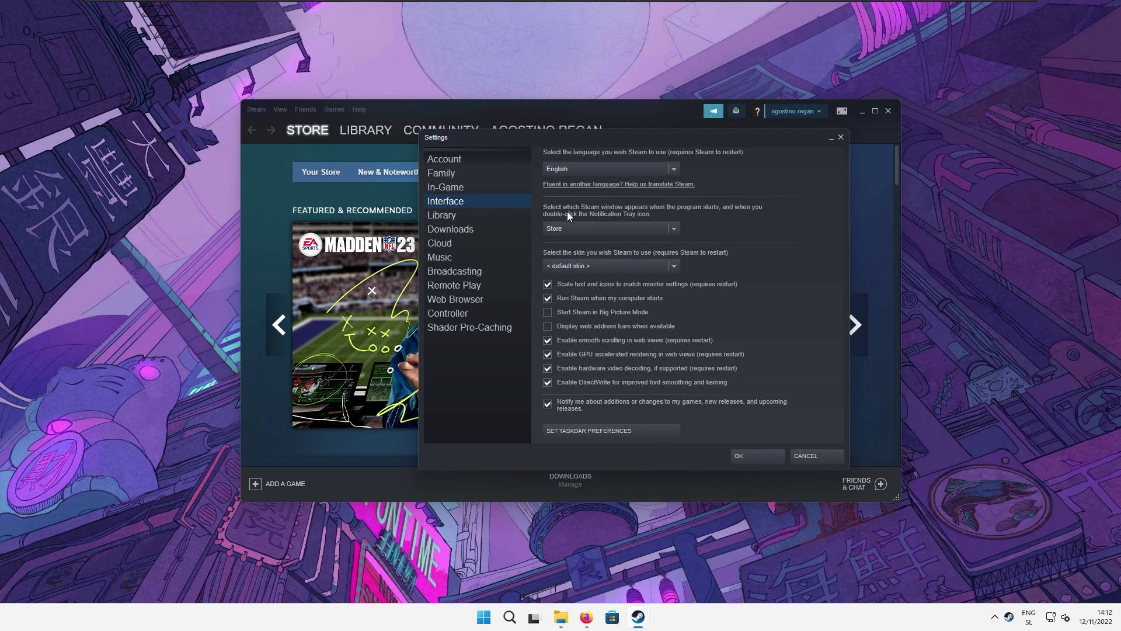
left_click(591, 266)
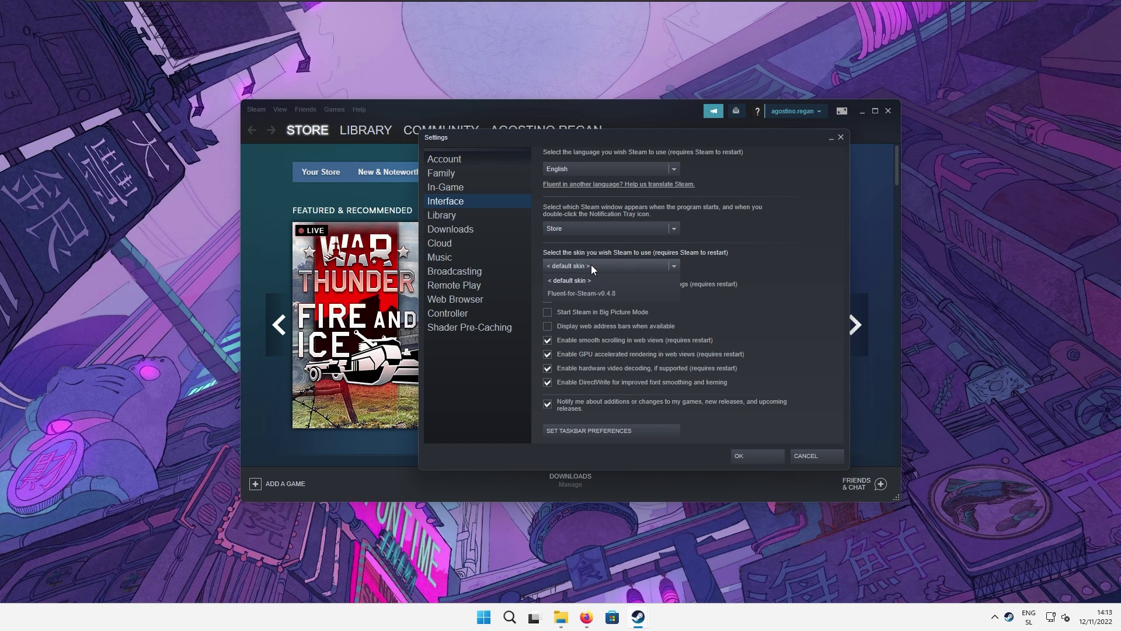
left_click(578, 294)
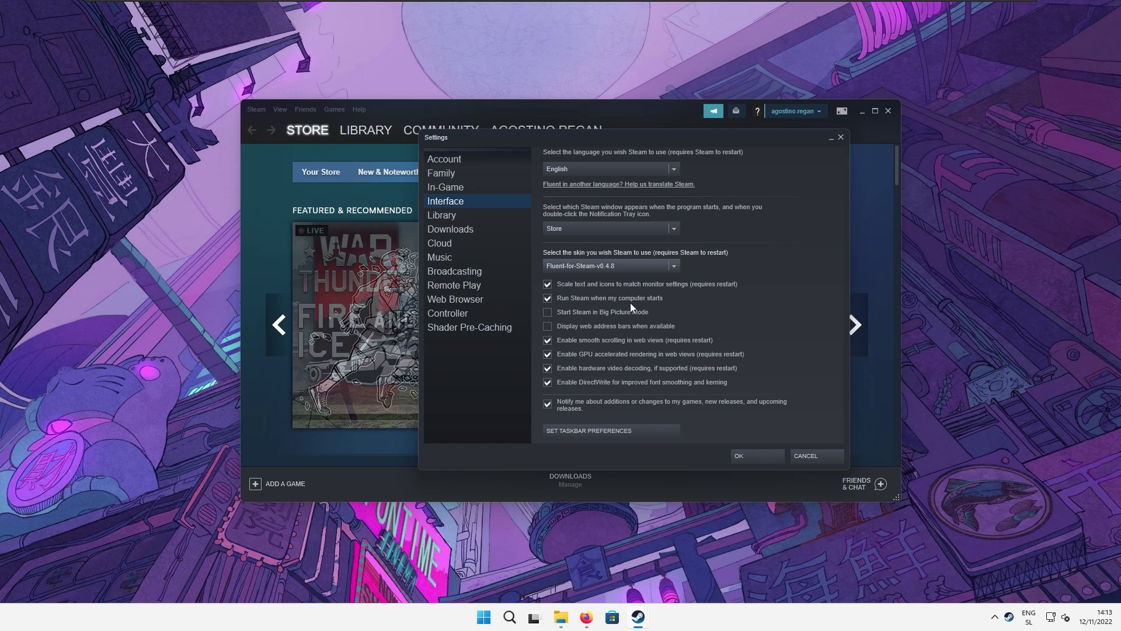
left_click(748, 457)
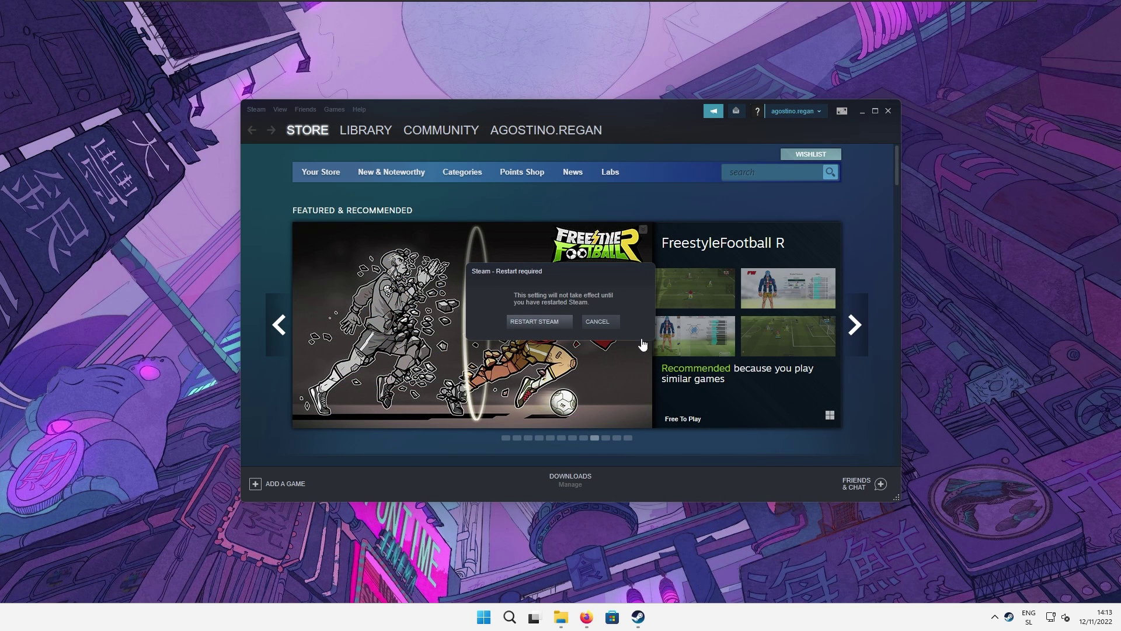
left_click(520, 320)
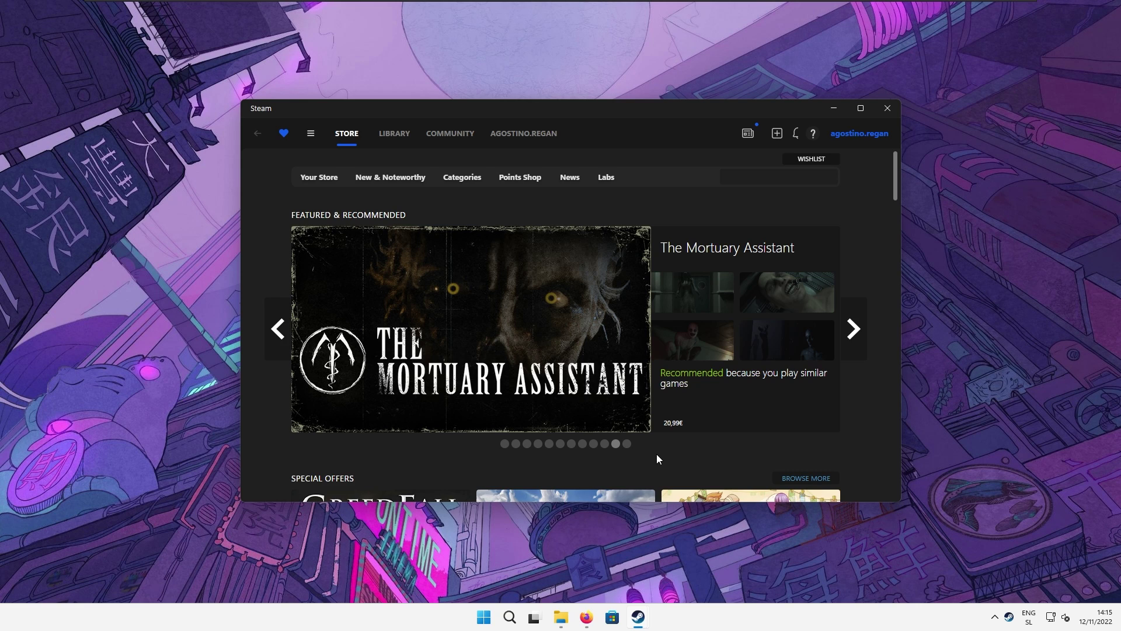
Step: Close the Steam - News pop-up window
left_click(311, 133)
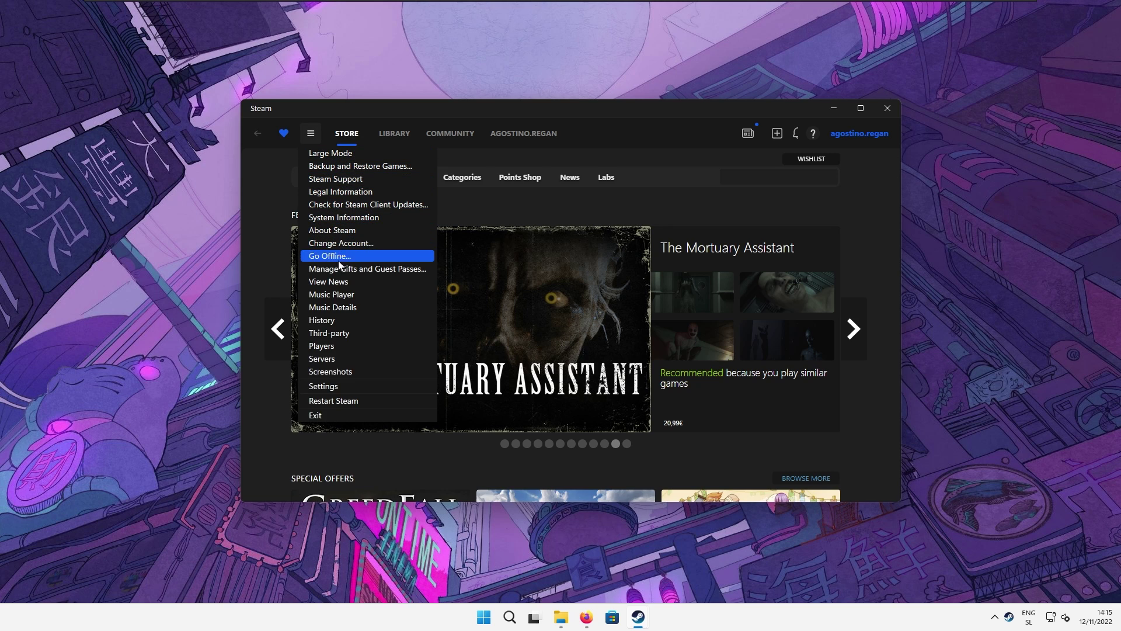
left_click(367, 445)
mouse_move(640, 627)
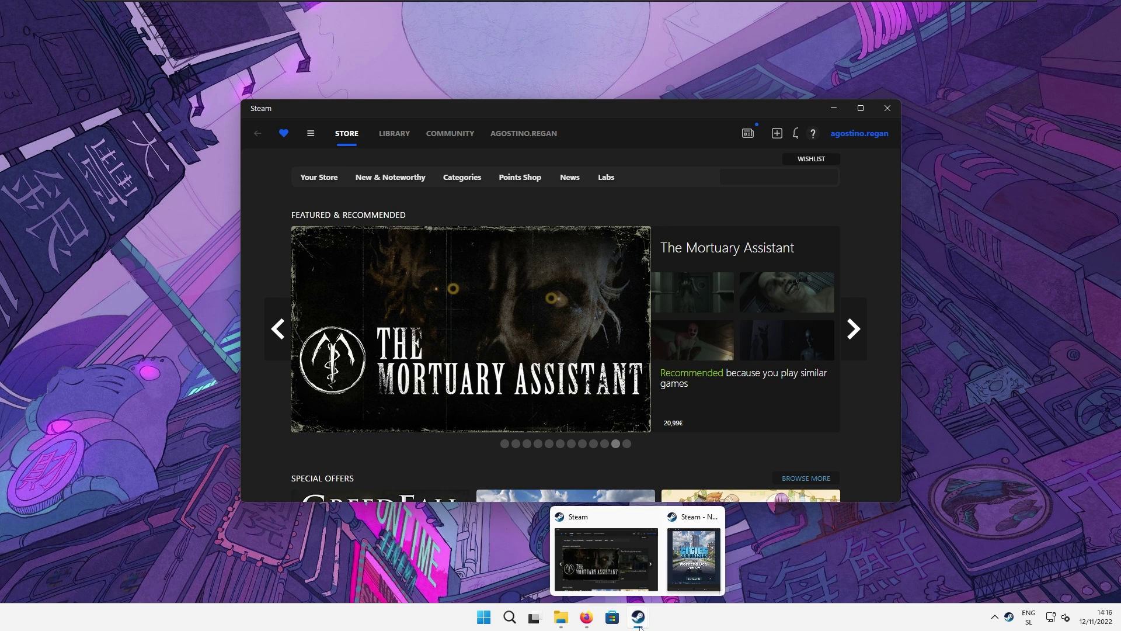
left_click(679, 577)
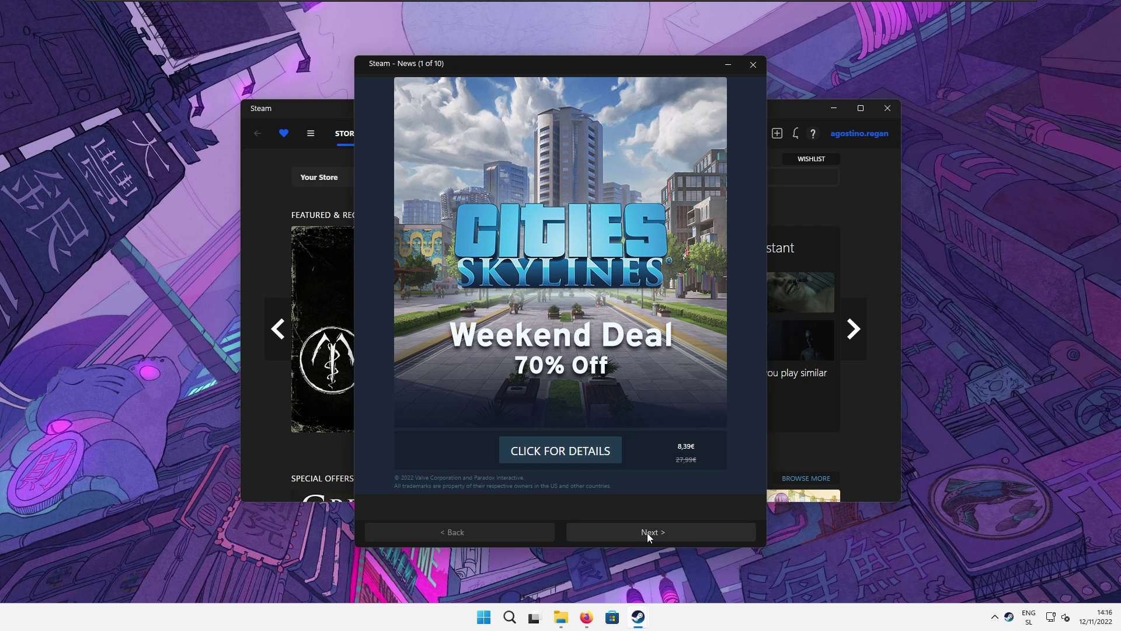
key("alt+F4")
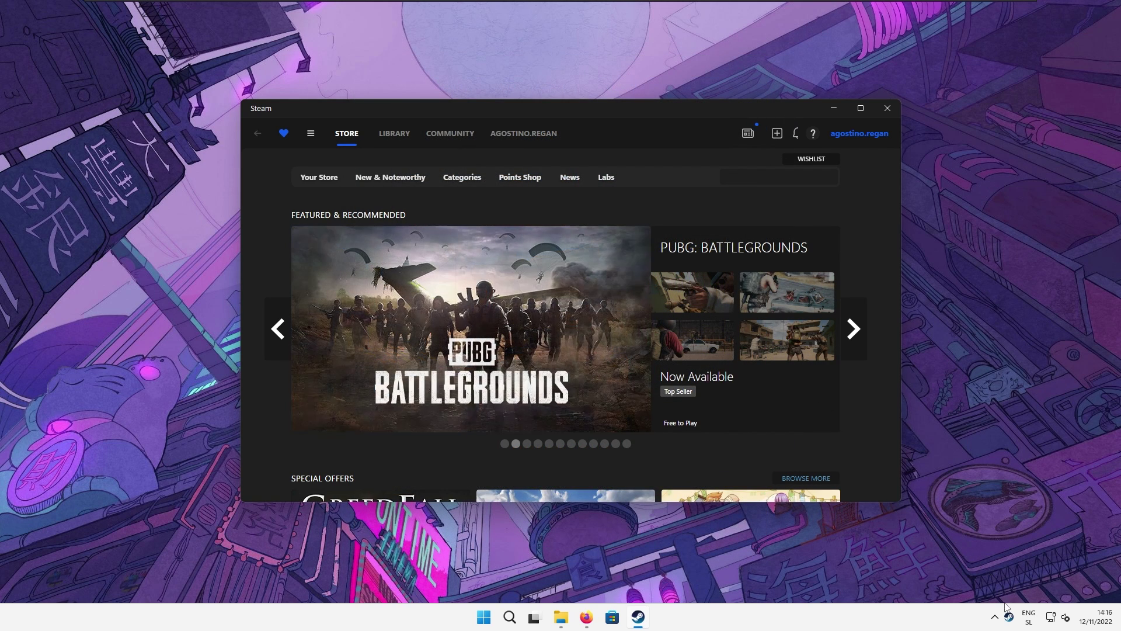
Step: Open Steam's Settings window from the main menu
right_click(1009, 617)
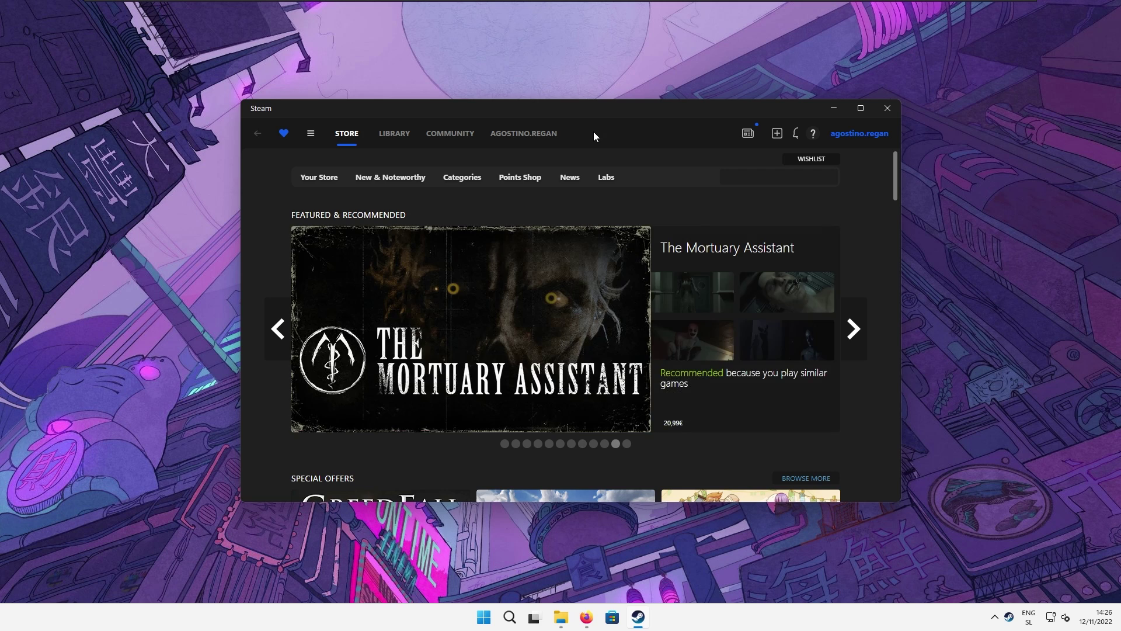
left_click(319, 135)
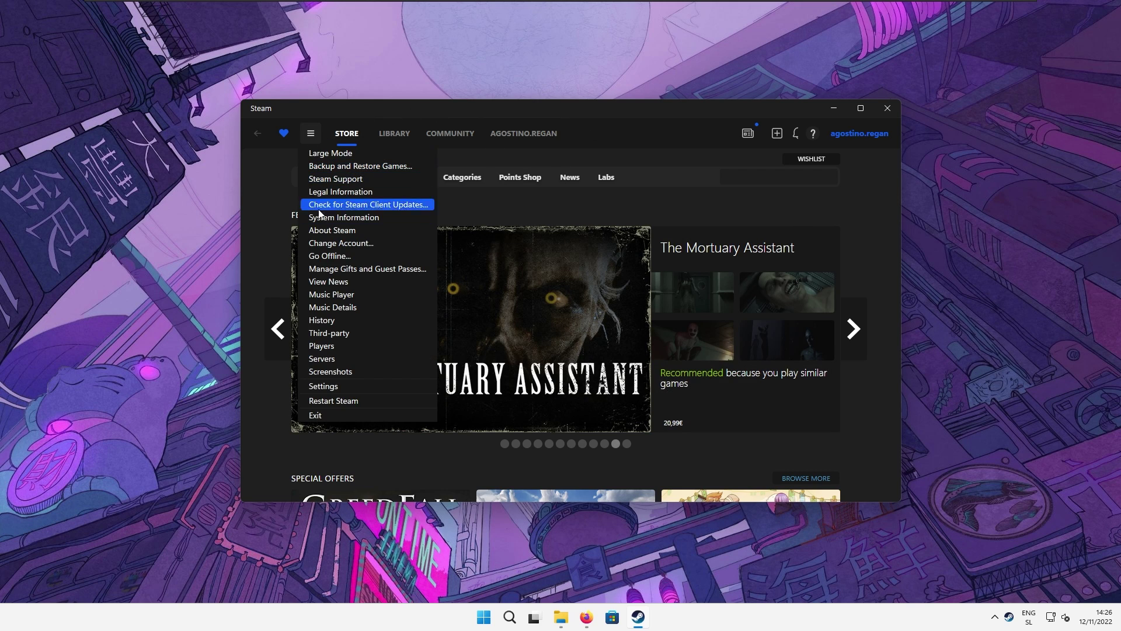
left_click(338, 387)
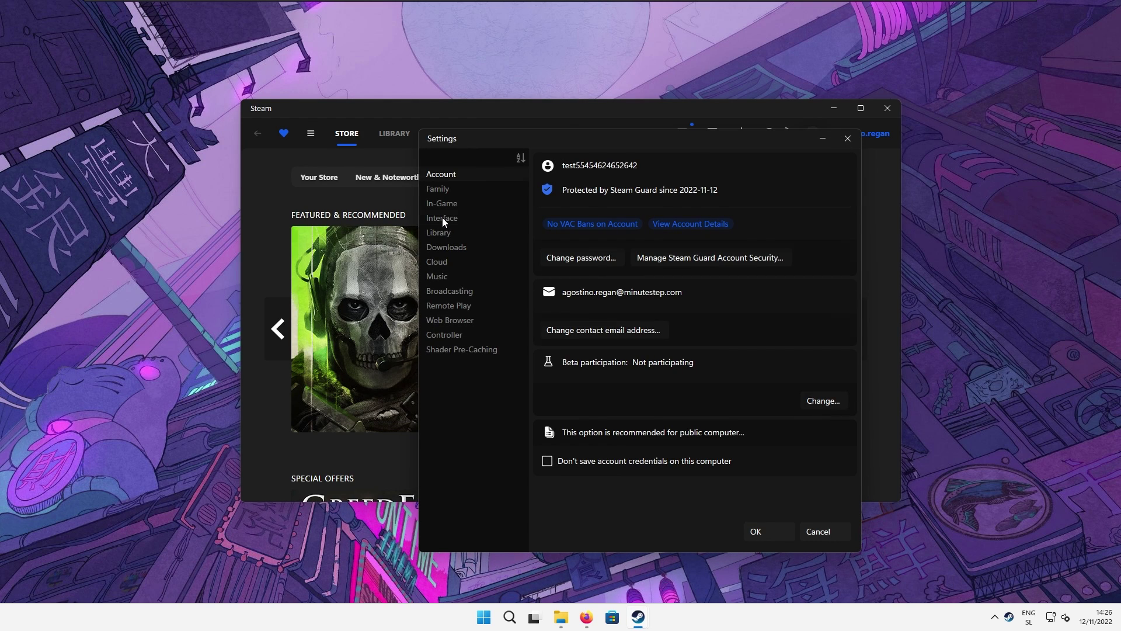
Step: Choose < default skin > on the Interface page, confirm with OK, and restart Steam
left_click(442, 218)
left_click(568, 196)
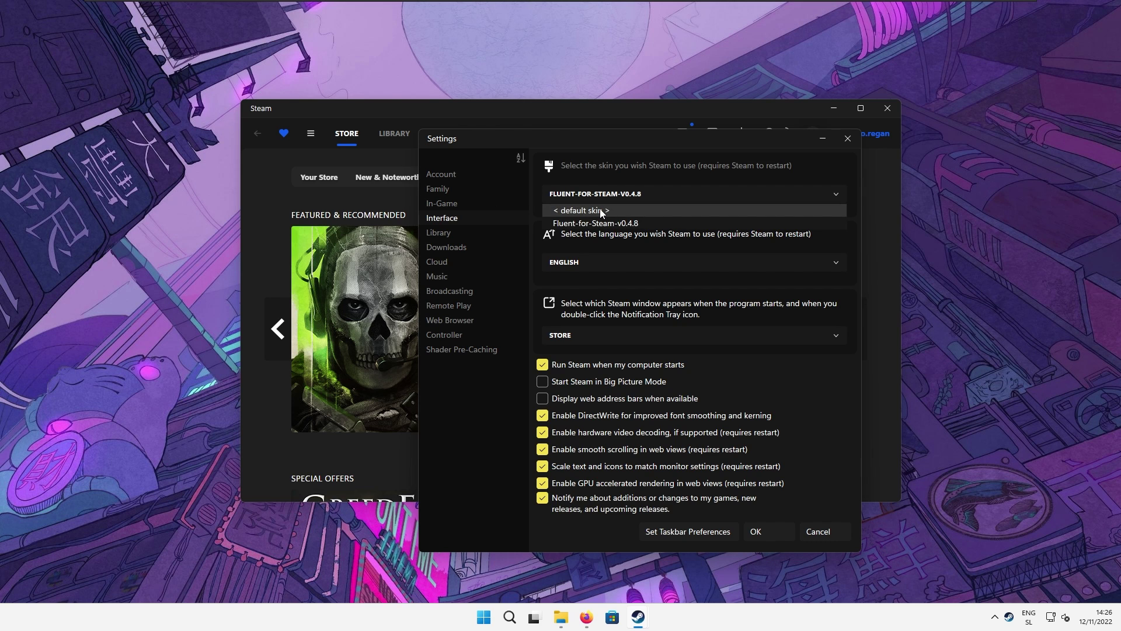
left_click(601, 209)
left_click(754, 532)
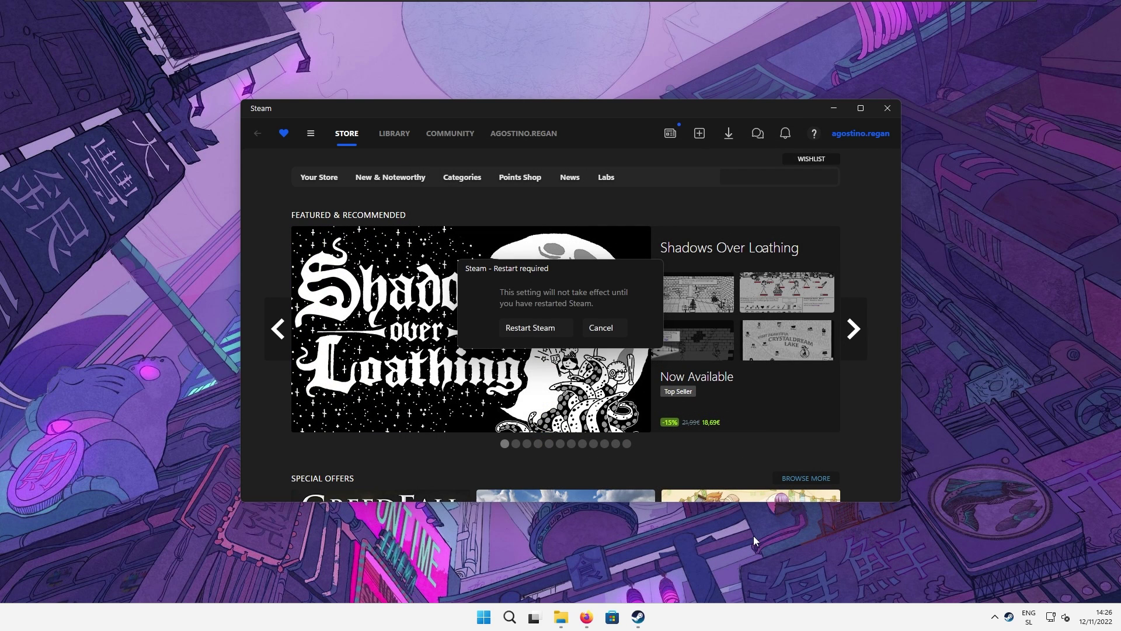
left_click(534, 326)
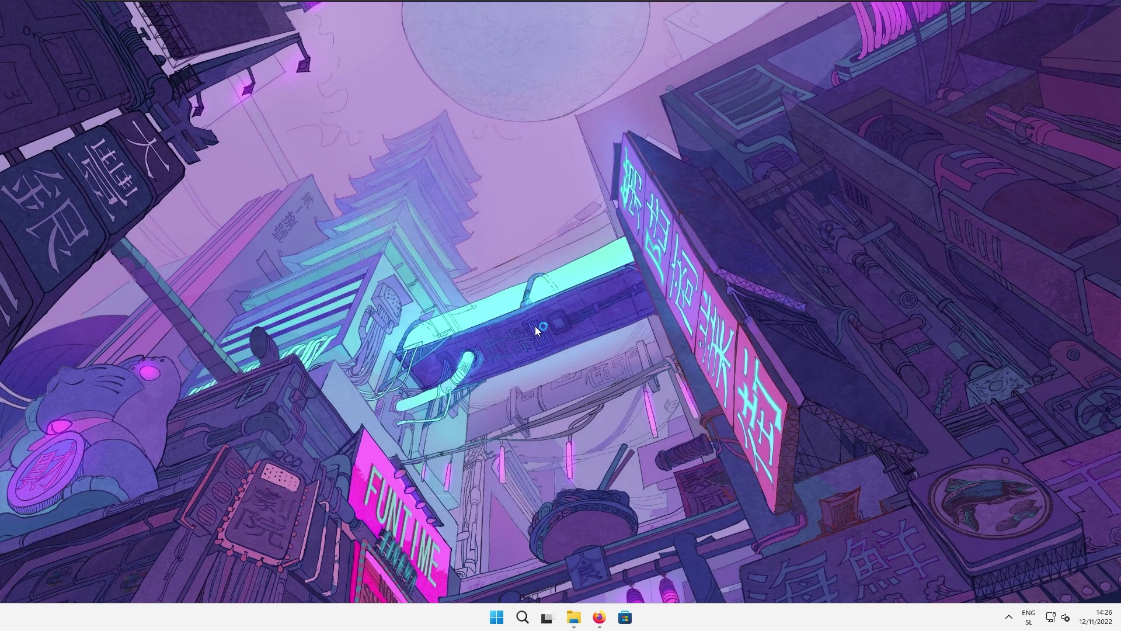
Step: Navigate from the Start menu's Steam shortcut to Steam's installation folder
key("super")
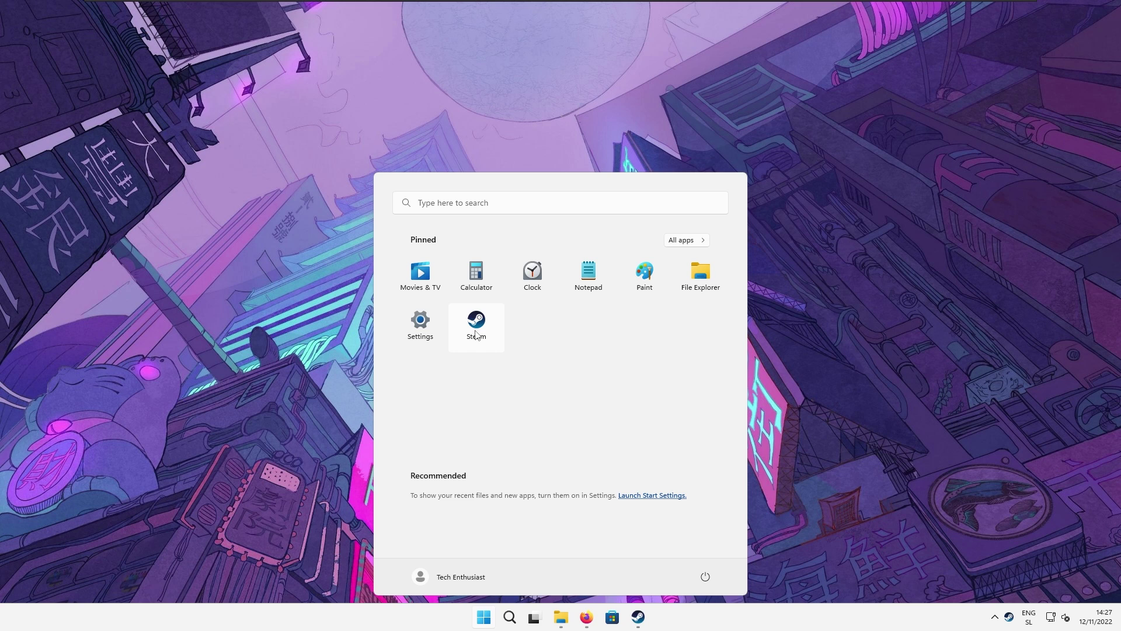
right_click(476, 333)
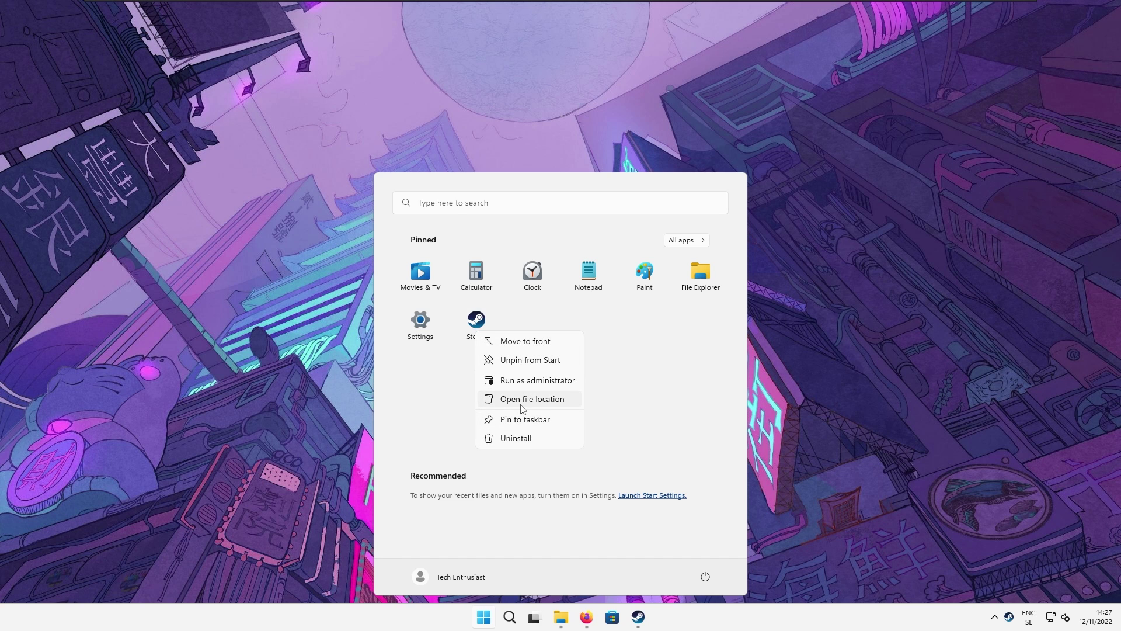
left_click(527, 402)
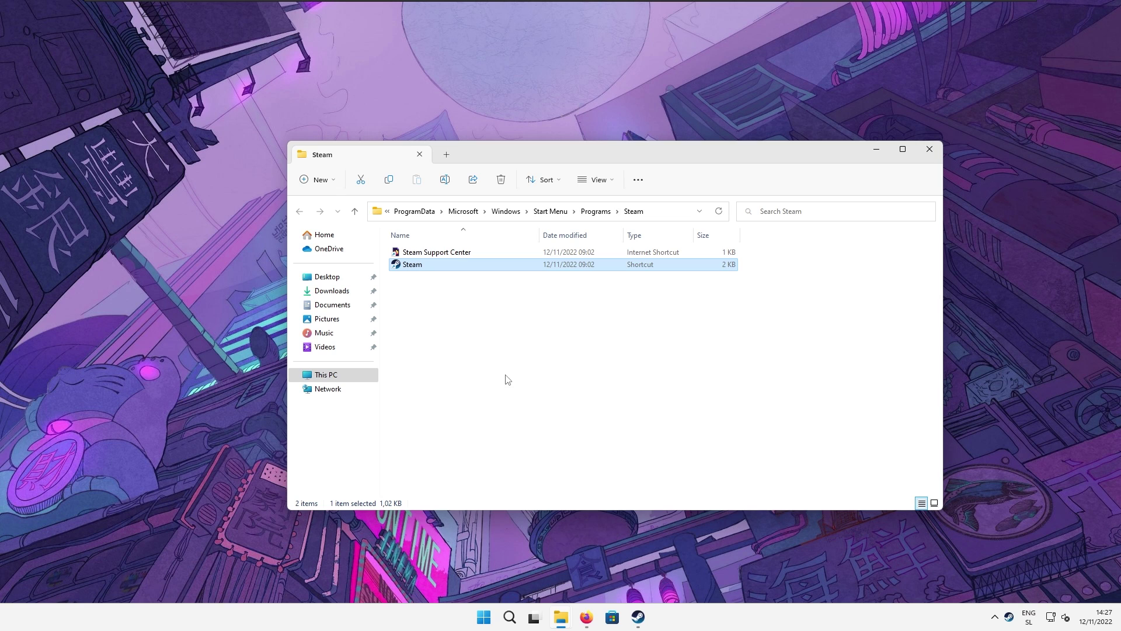
right_click(454, 273)
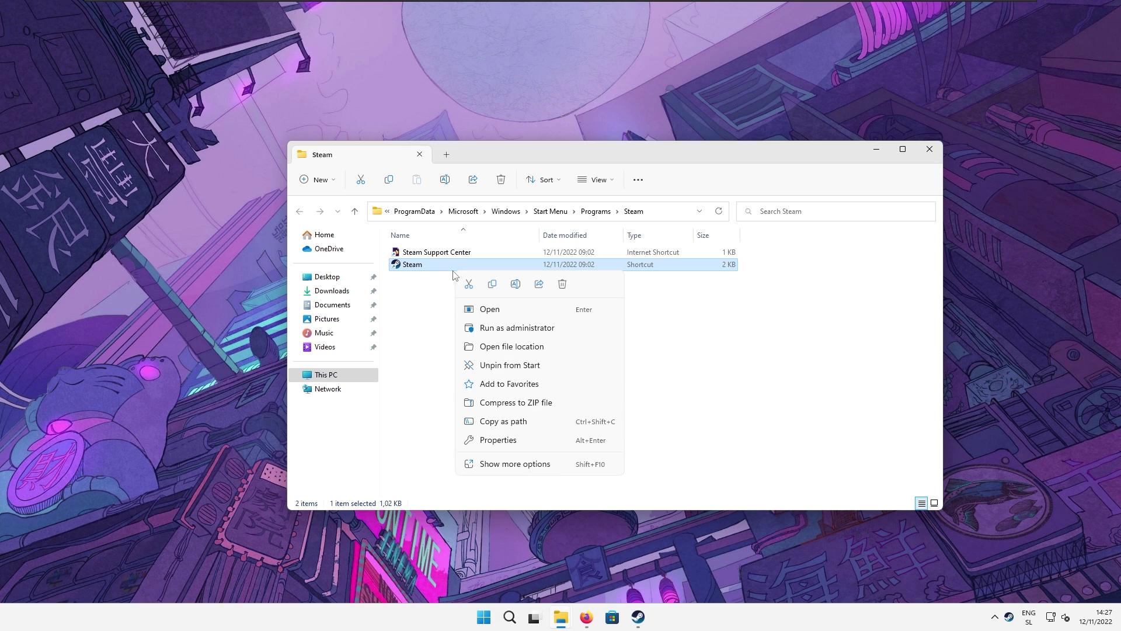
left_click(511, 348)
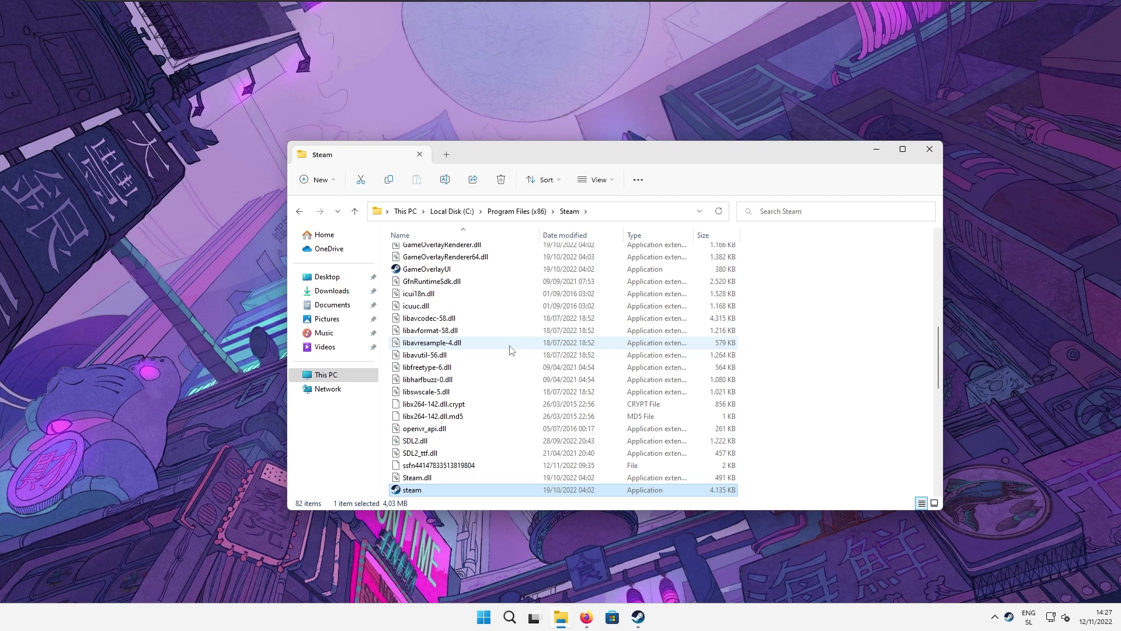
Step: Select the Skins folder and permanently delete it with Shift+Delete
left_click(519, 322)
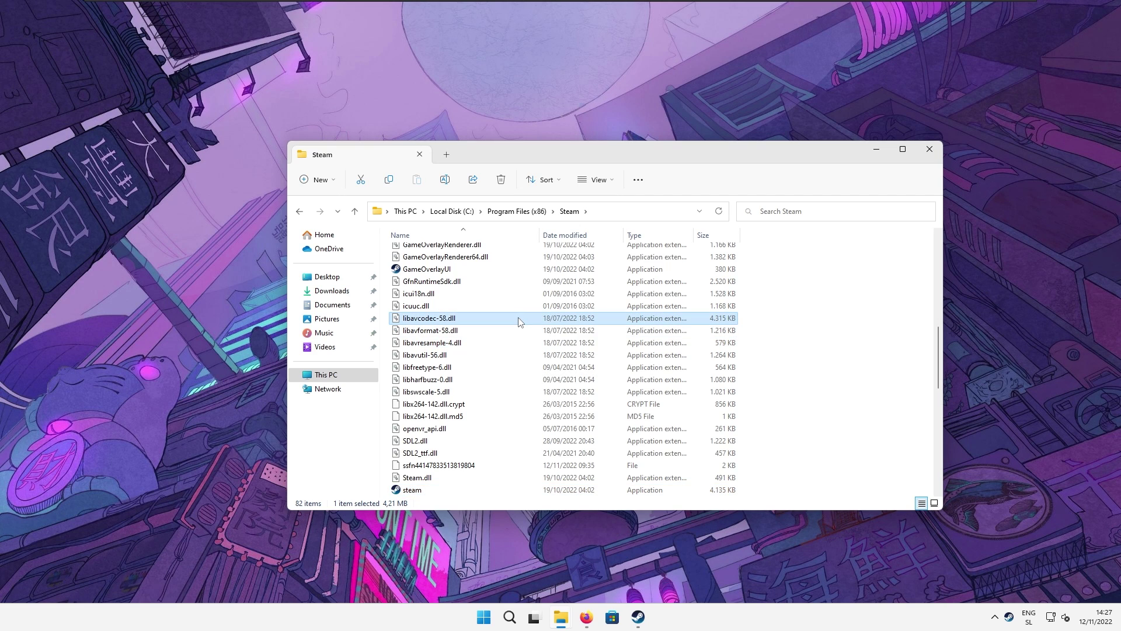
key("s")
key("s")
key("s")
key("s")
key("s")
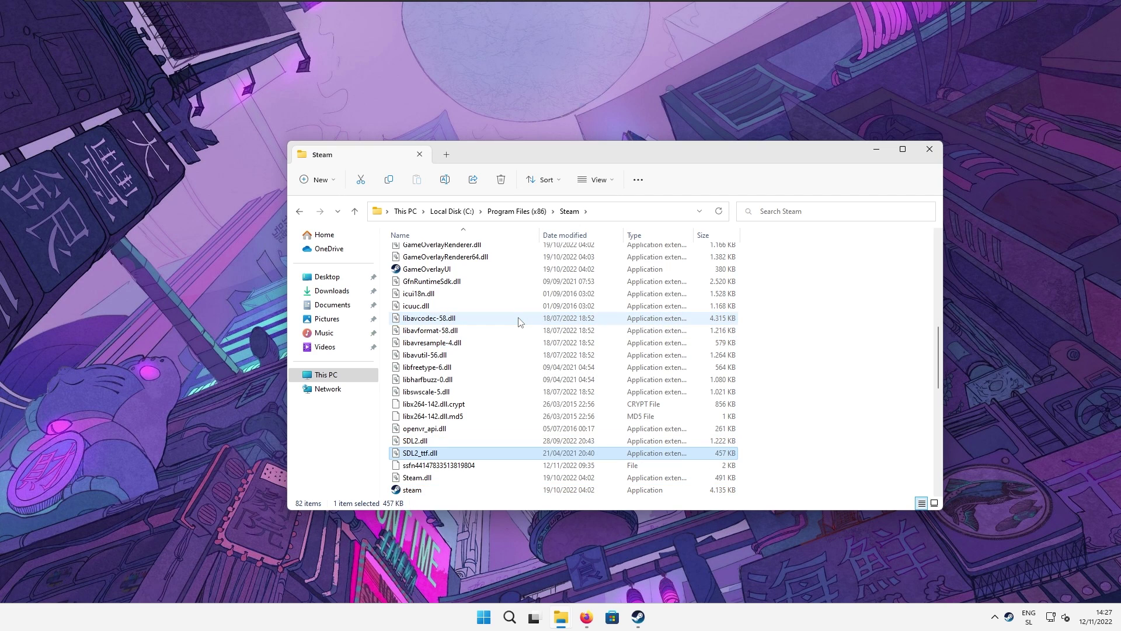
key("s")
key("s")
key("s")
key("s")
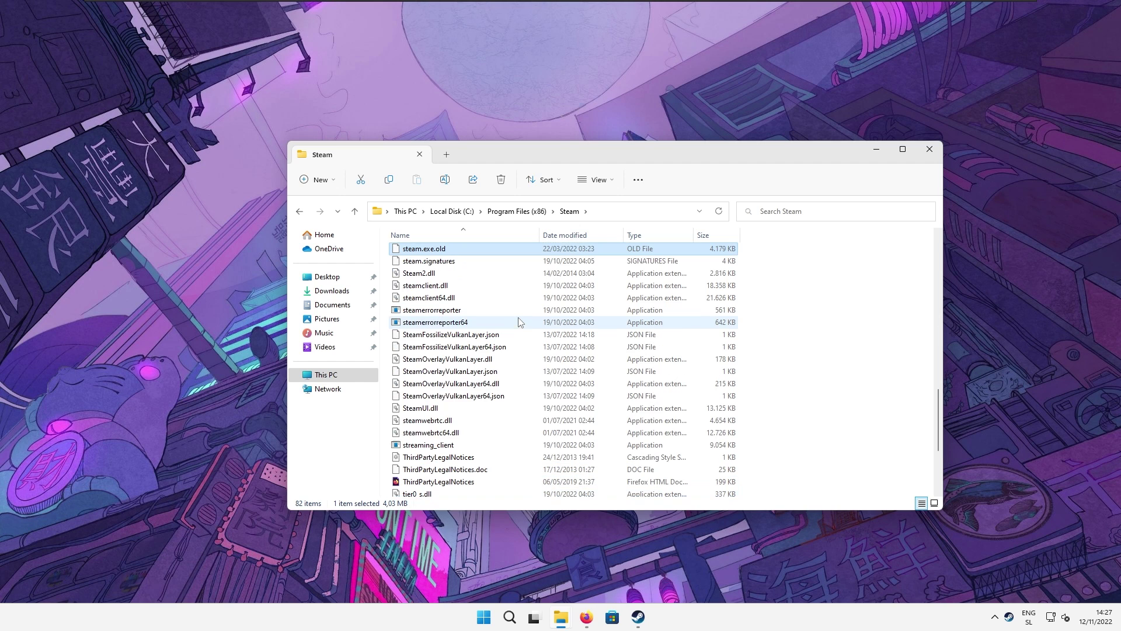
key("s")
key("s")
key("s")
key("s")
key("s")
key("s")
key("s")
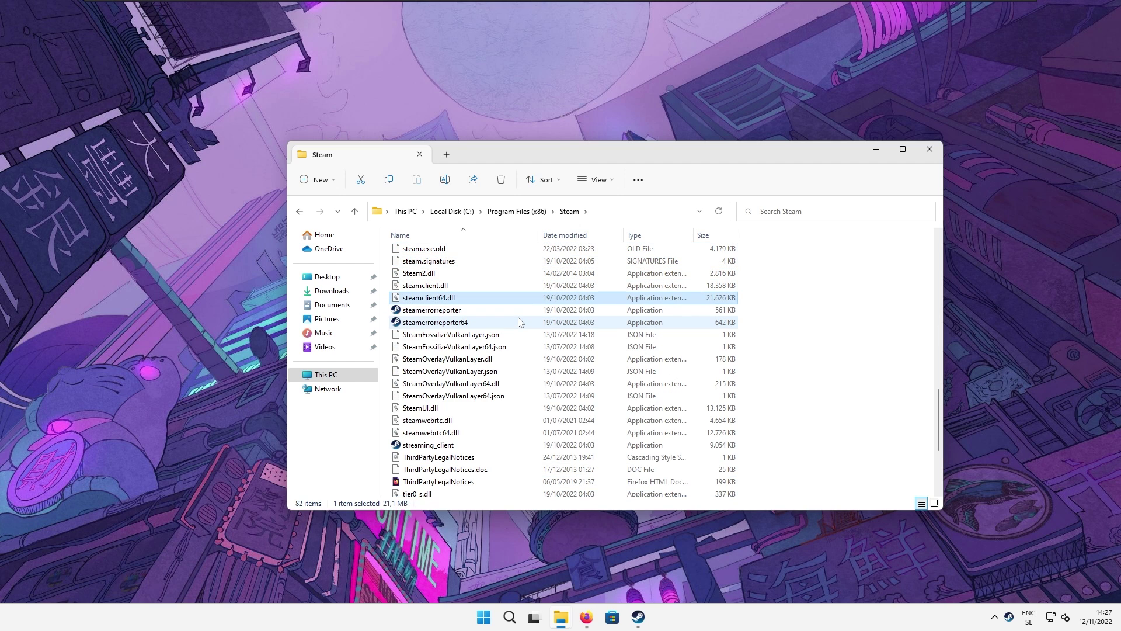
key("s")
key("s")
key("s")
key("s")
key("s")
key("s")
key("s")
key("s")
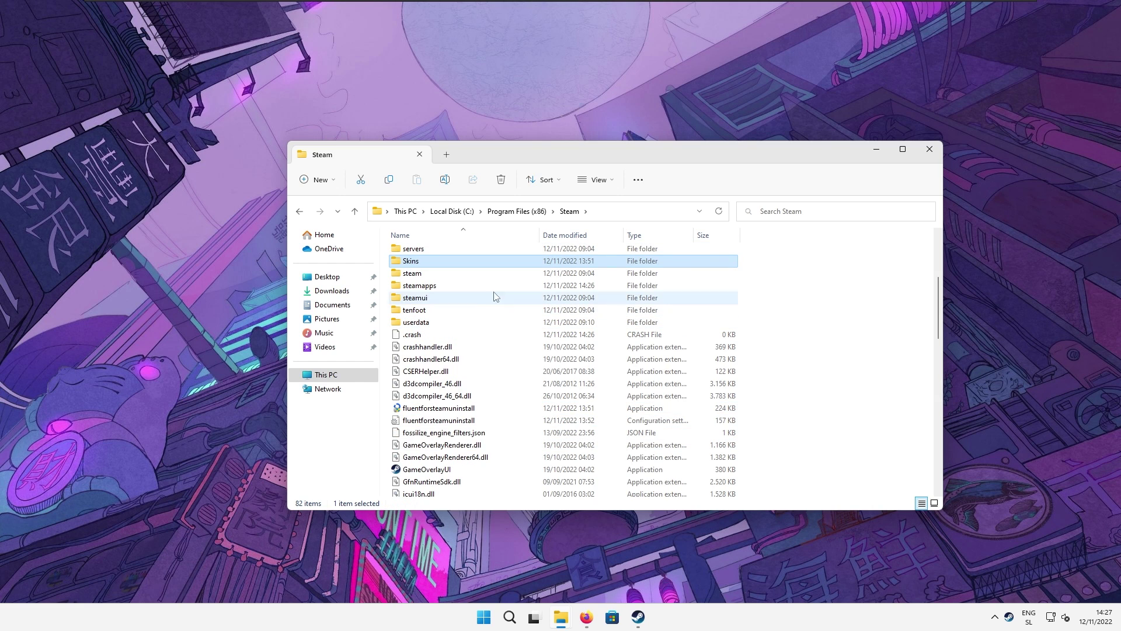
mouse_move(525, 322)
key("shift+Delete")
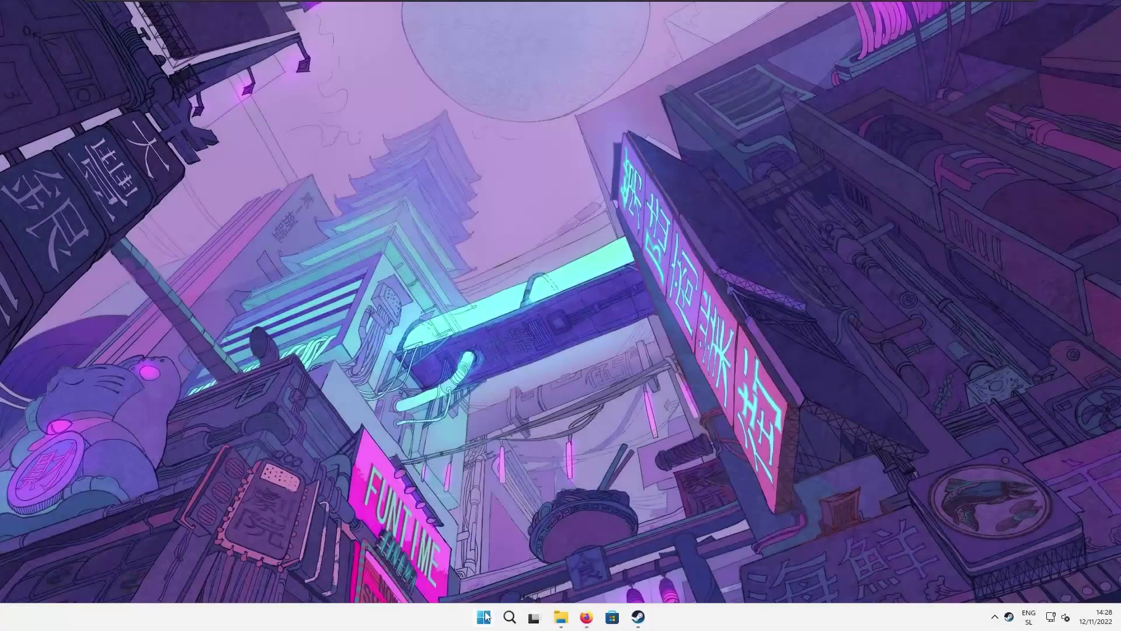
Step: Launch Control Panel from the system search and go to Uninstall a program
key("super")
type("control panel")
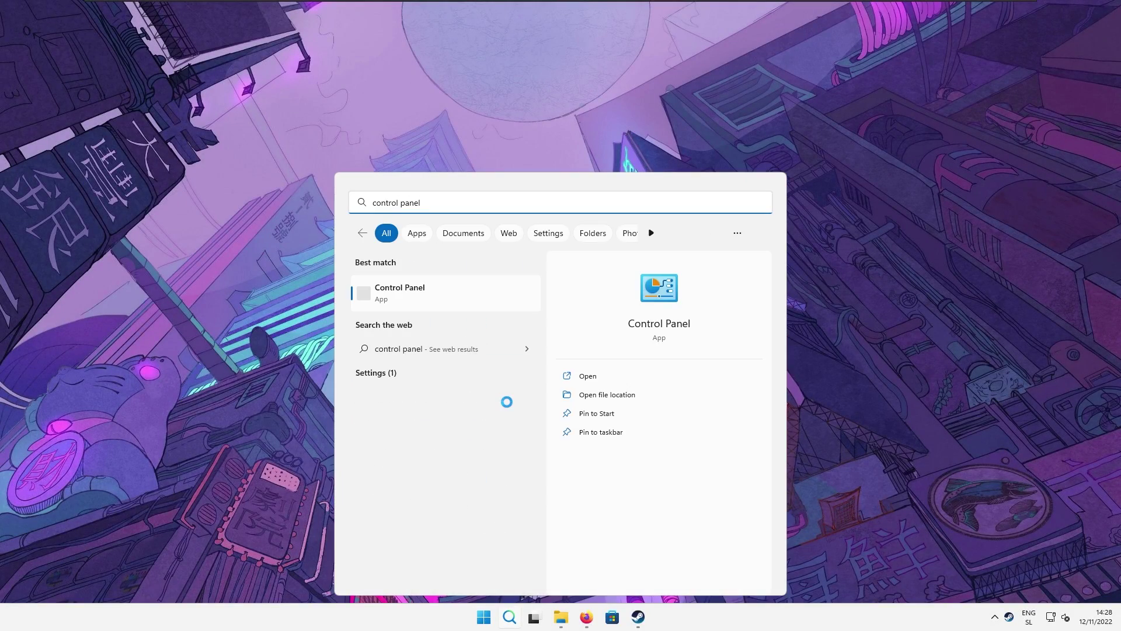
key("Return")
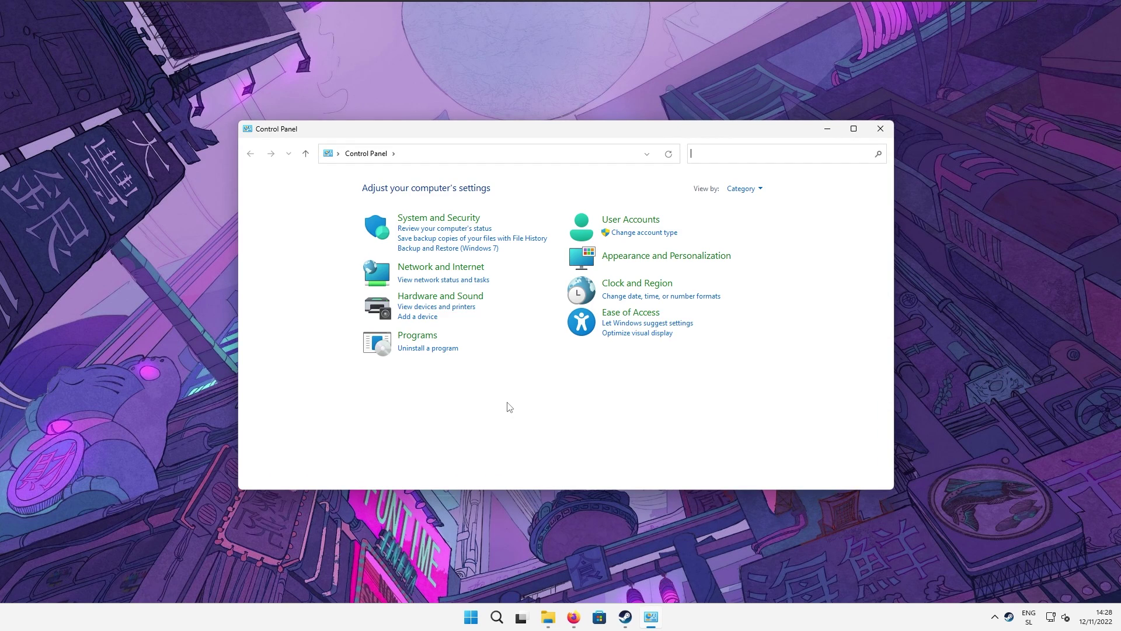
left_click(433, 348)
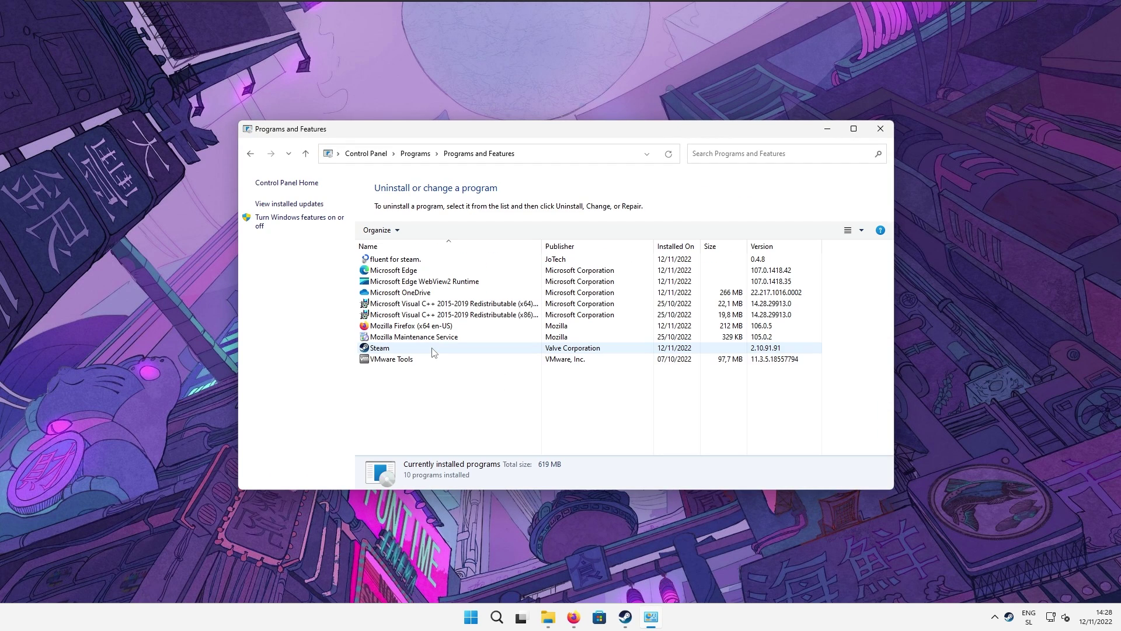
Step: Uninstall fluent for steam., approving the UAC prompt and proceeding past the uninstaller's first page
left_click(433, 260)
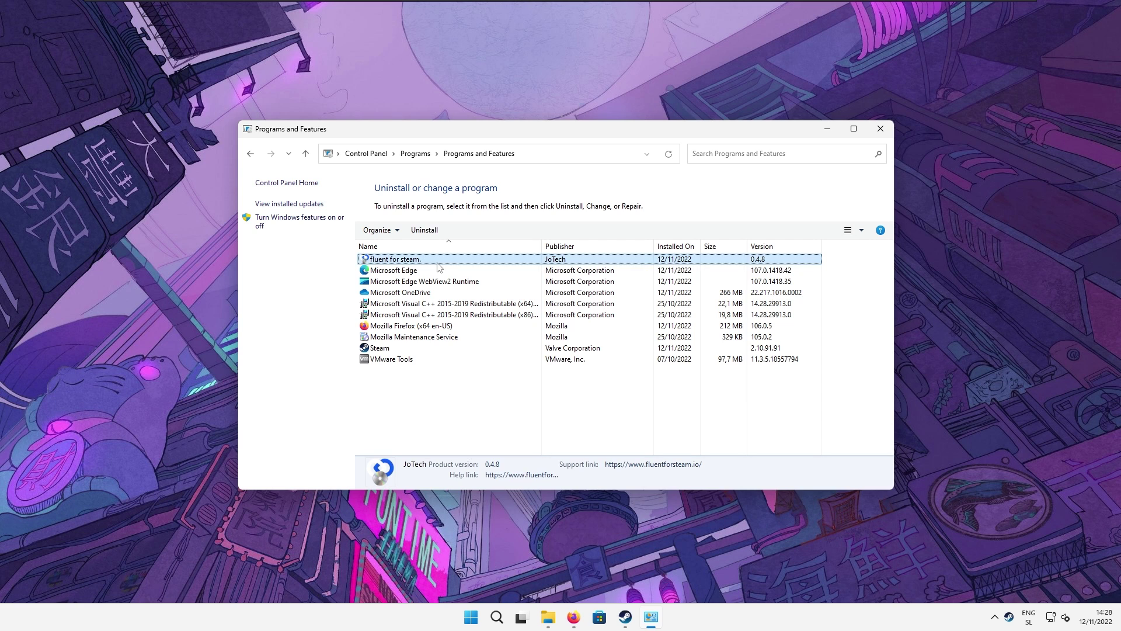
left_click(438, 230)
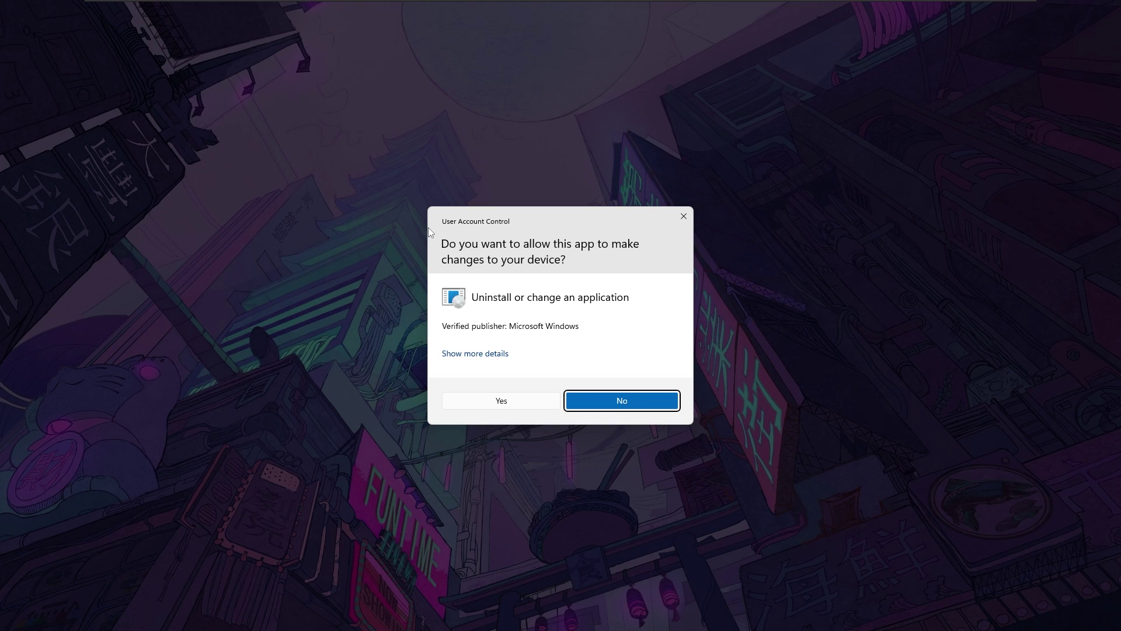
left_click(517, 401)
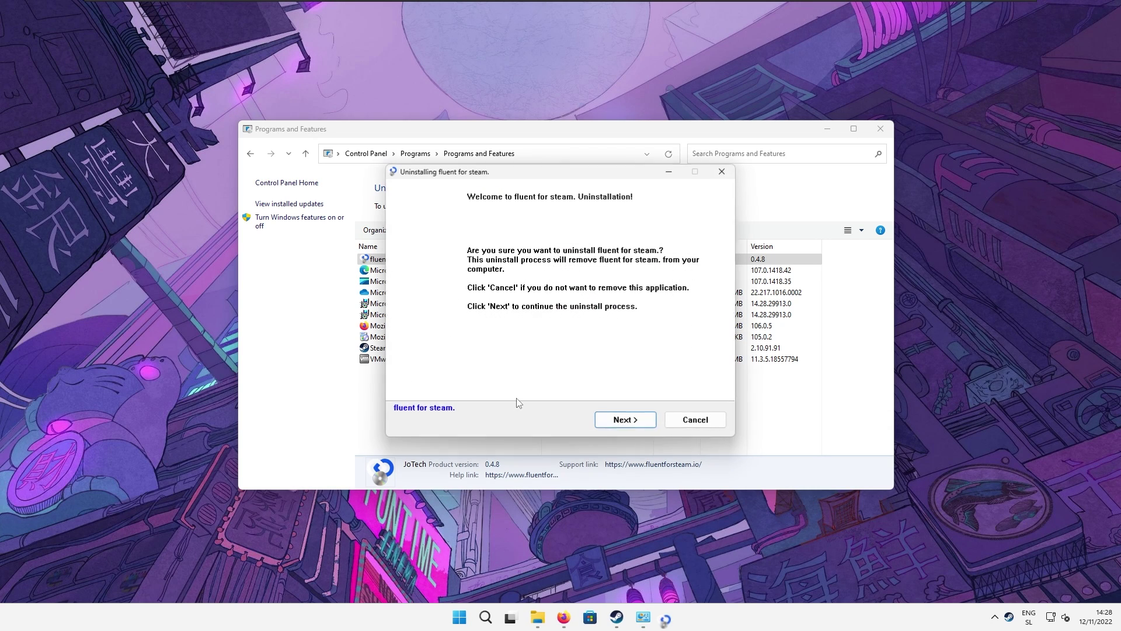
left_click(613, 426)
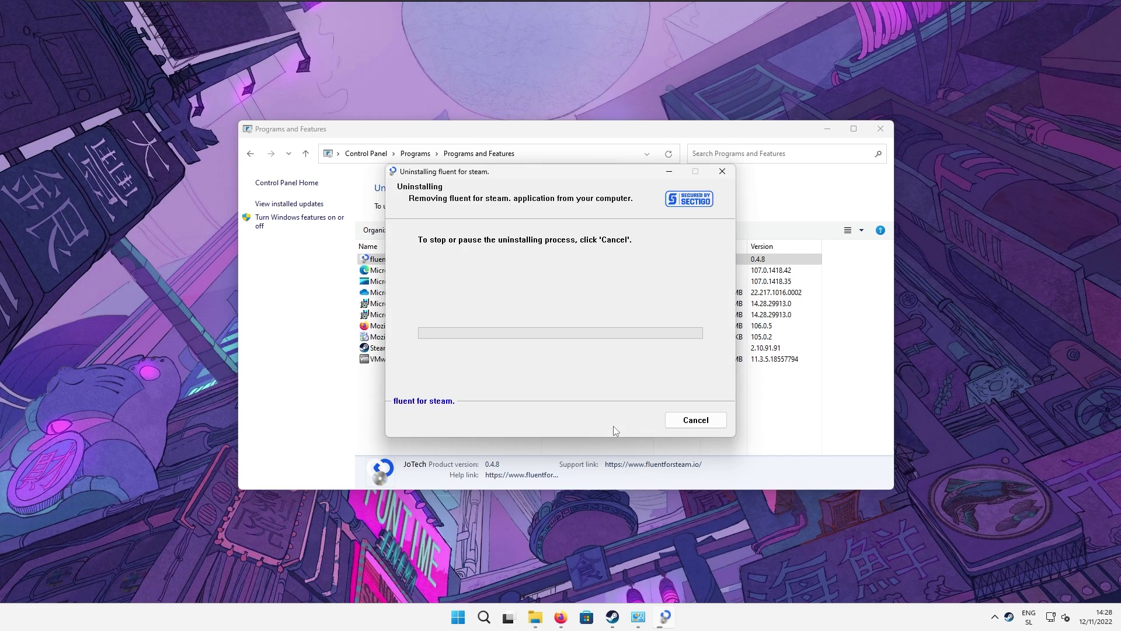